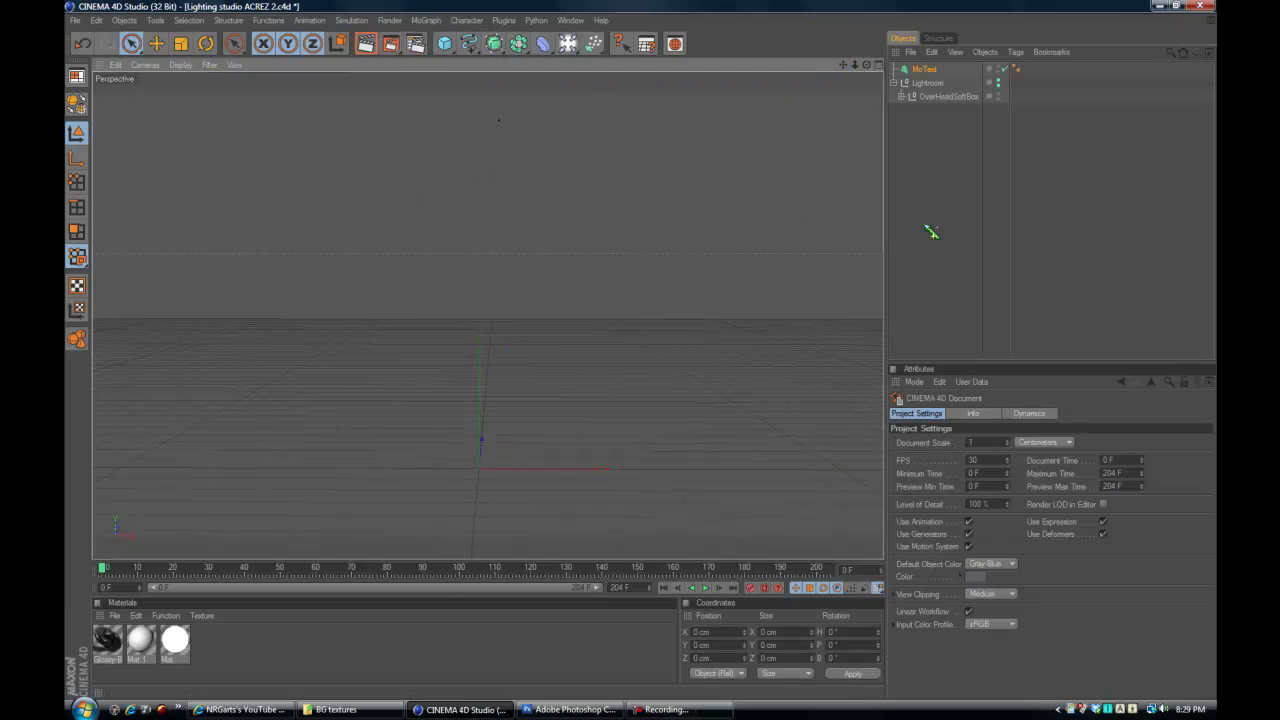
Change the MoText to read AusGFXCinema in a blocky font
{"action": "double_click", "coordinate": [925, 476]}
{"action": "type", "text": "AusGFXCinema"}
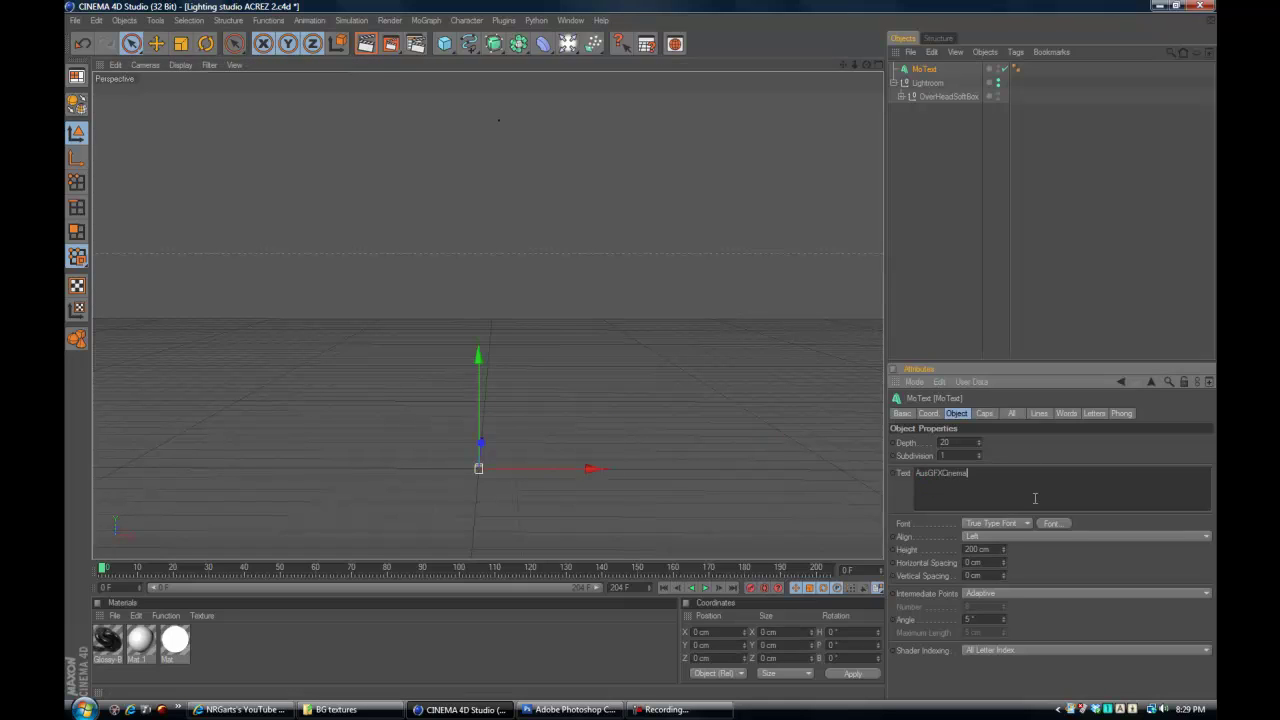
{"action": "left_click", "coordinate": [1052, 523]}
{"action": "double_click", "coordinate": [128, 148]}
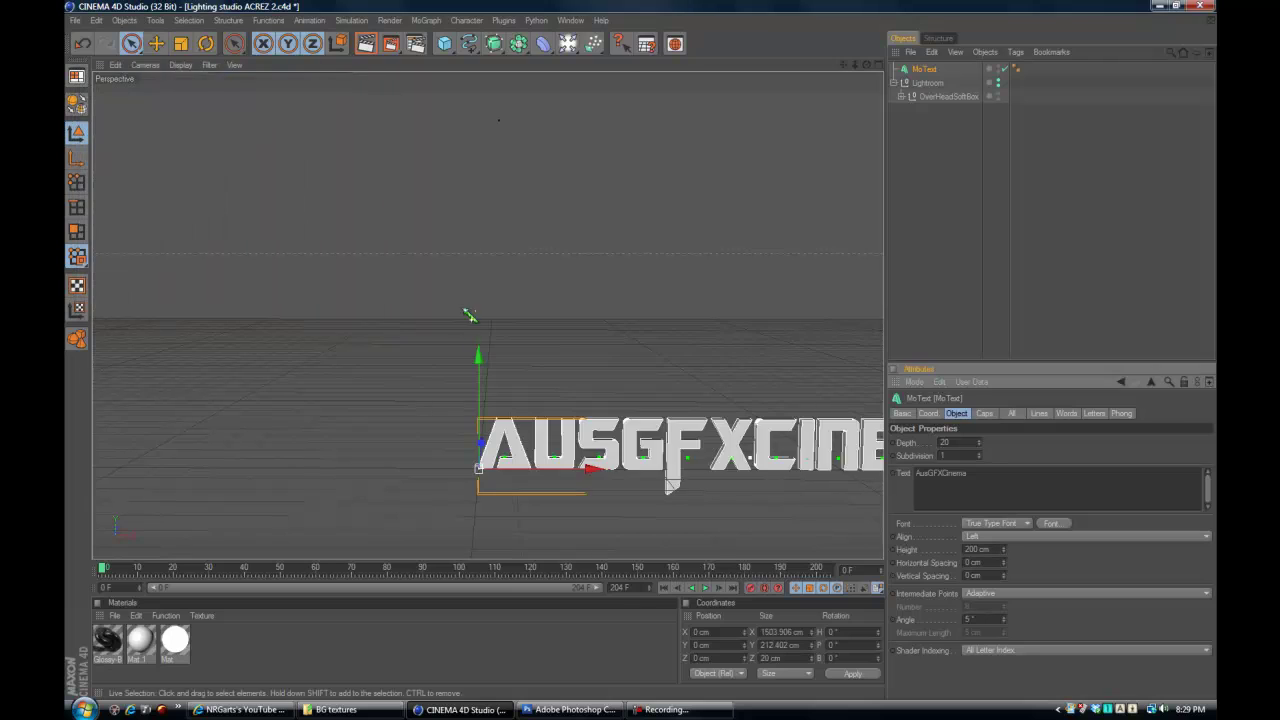
Deepen the text extrusion, give it 7 cm fillet caps, and maximize the Front view
{"action": "double_click", "coordinate": [943, 442]}
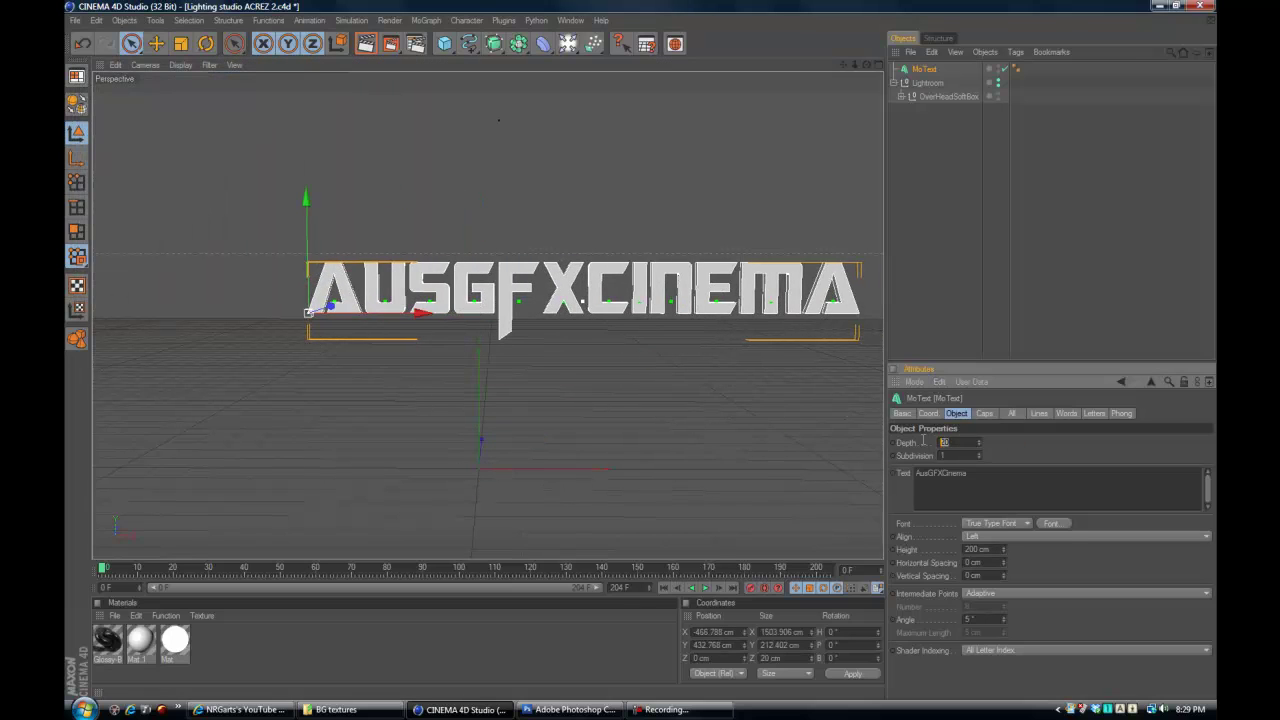
{"action": "type", "text": "70"}
{"action": "left_click", "coordinate": [984, 413]}
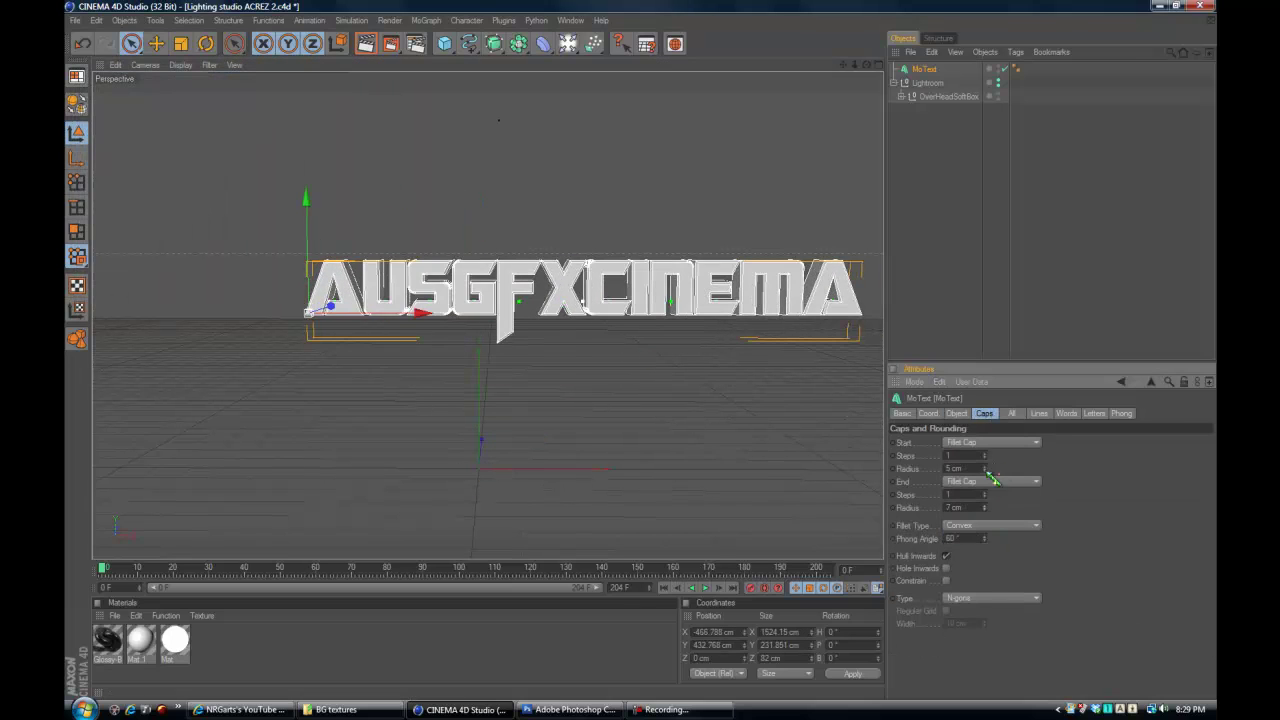
{"action": "left_click", "coordinate": [986, 468]}
{"action": "scroll", "coordinate": [814, 157], "scroll_direction": "up", "scroll_amount": 1}
{"action": "scroll", "coordinate": [818, 165], "scroll_direction": "up", "scroll_amount": 2}
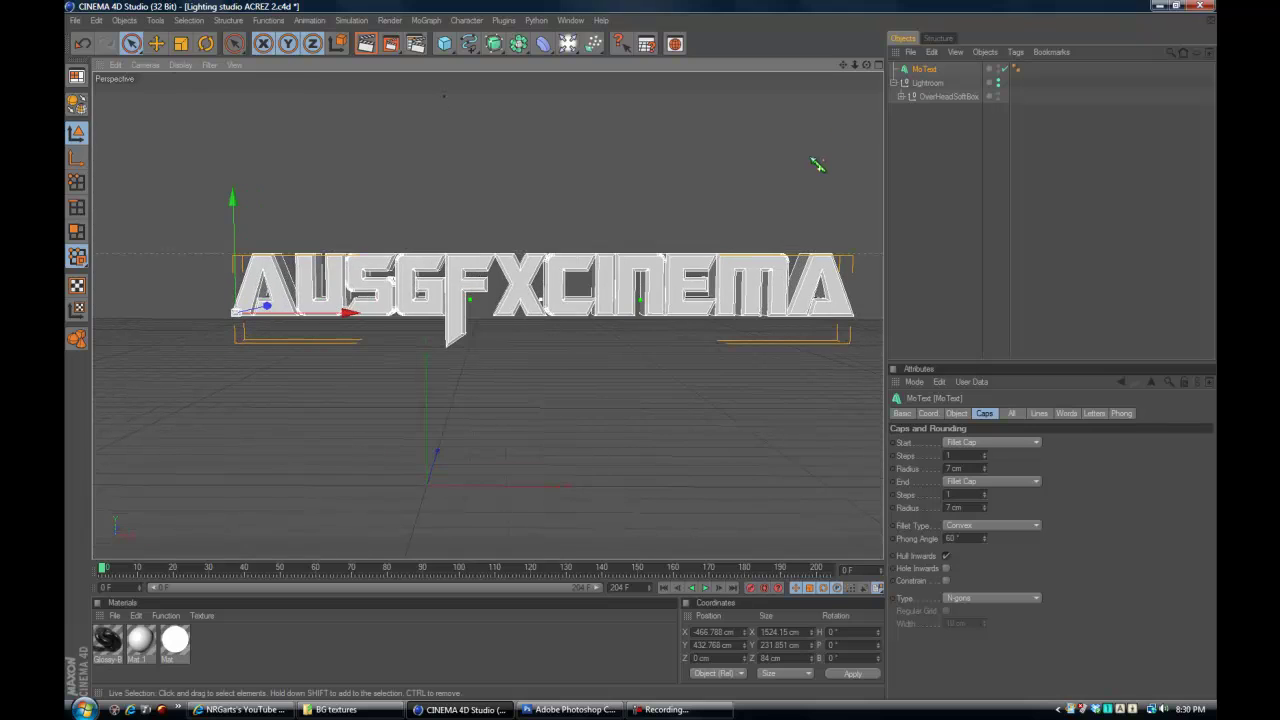
{"action": "left_click", "coordinate": [876, 68]}
{"action": "middle_click", "coordinate": [851, 366]}
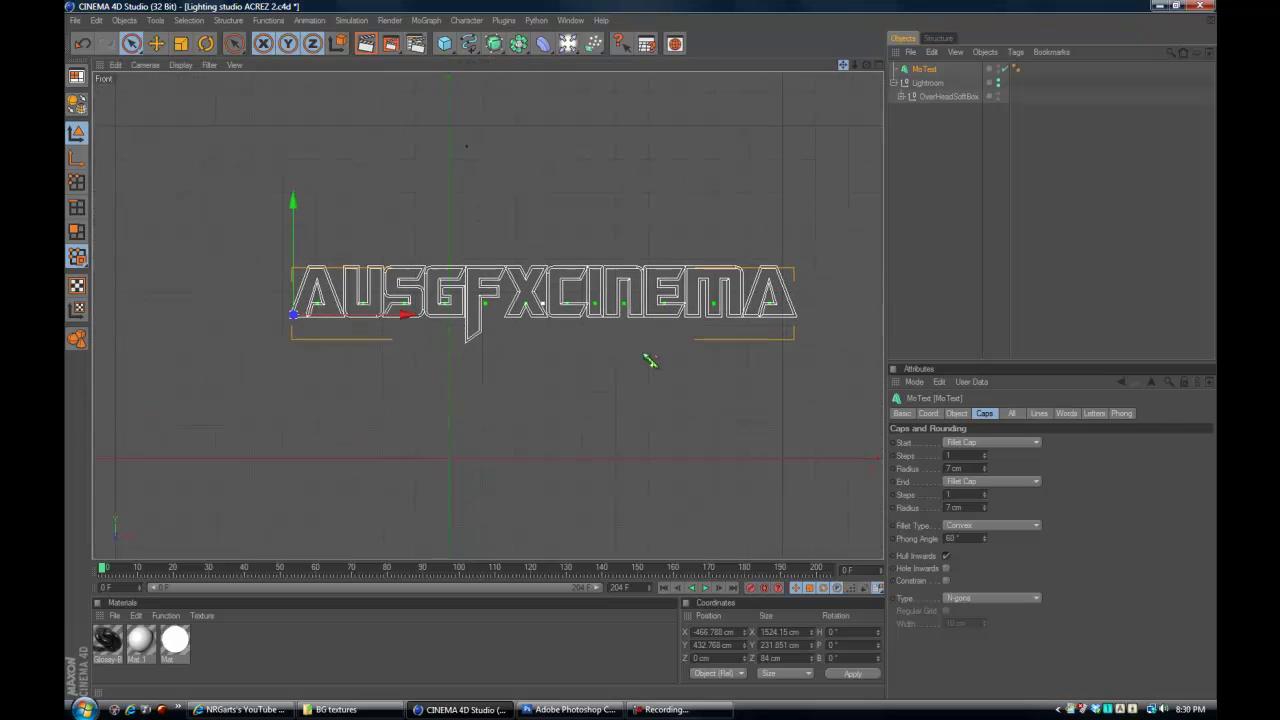
Pick the Linear spline tool and start outlining the banner plate around the text
{"action": "left_click", "coordinate": [468, 43]}
{"action": "left_click", "coordinate": [605, 135]}
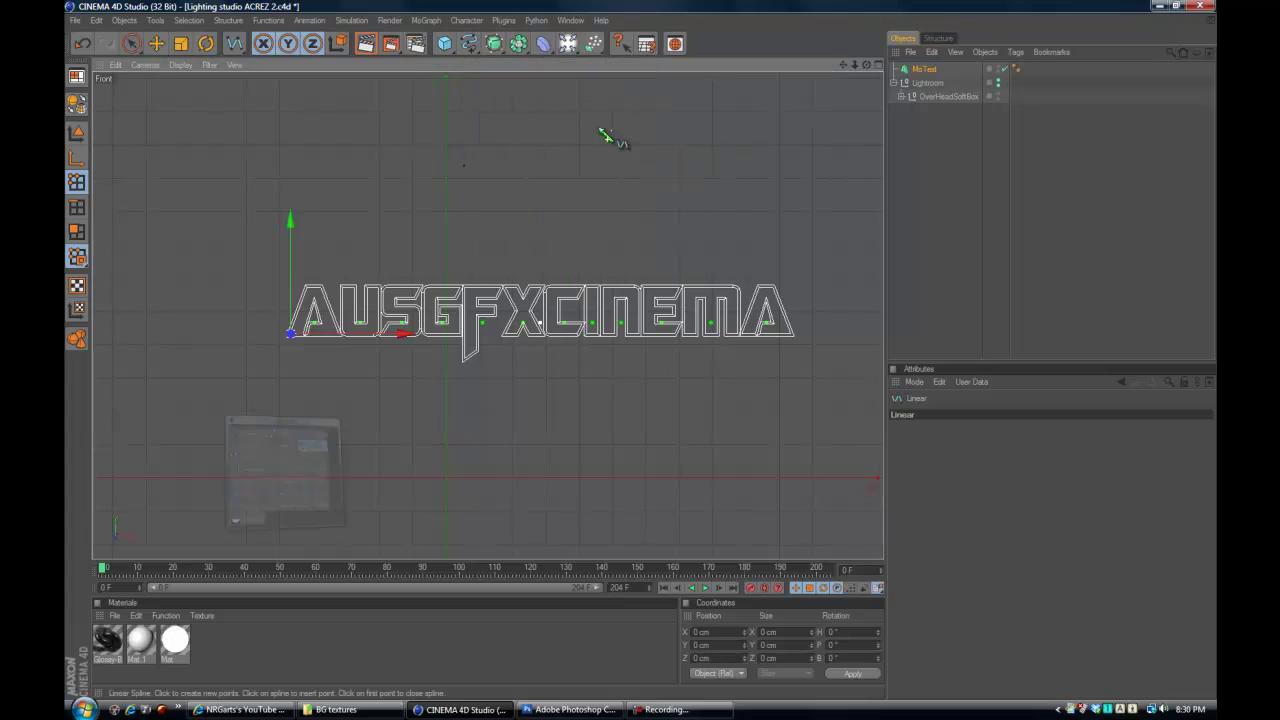
{"action": "left_click", "coordinate": [290, 349]}
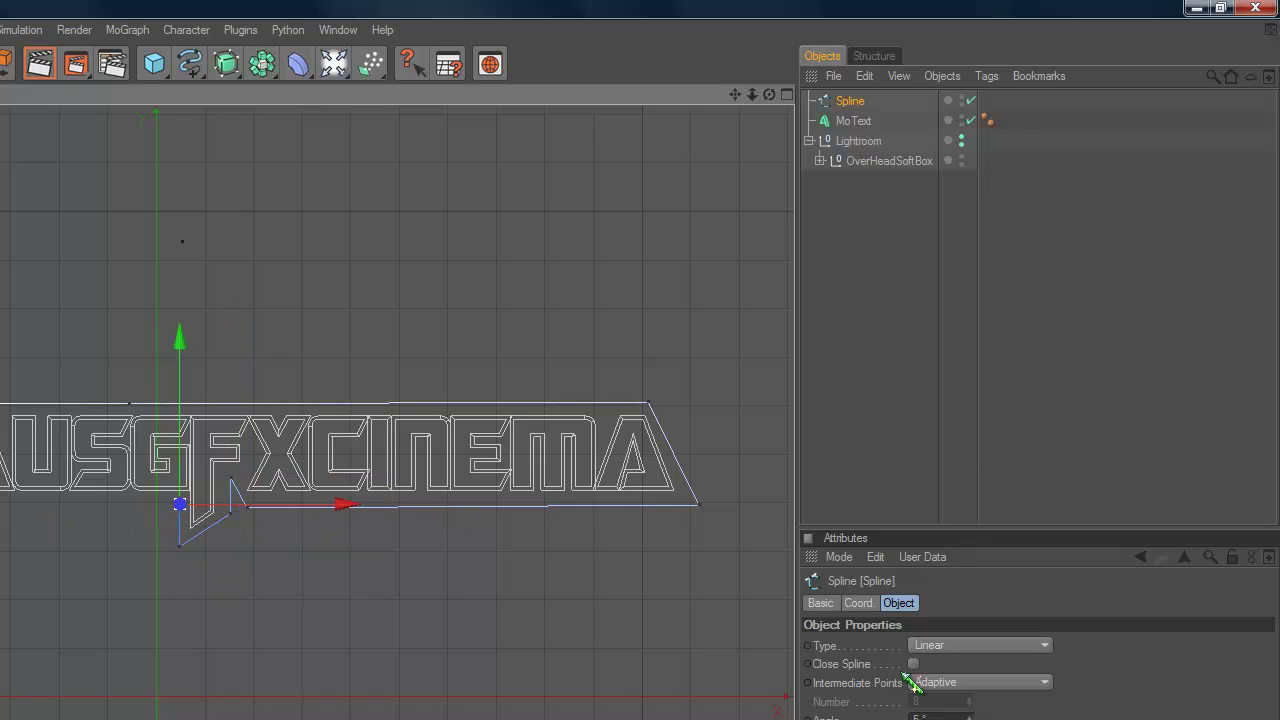
Deselect the spline, select the MoText, and return to the maximized Perspective view
{"action": "left_click", "coordinate": [851, 240]}
{"action": "left_click", "coordinate": [853, 120]}
{"action": "middle_click", "coordinate": [780, 100]}
{"action": "middle_click", "coordinate": [230, 107]}
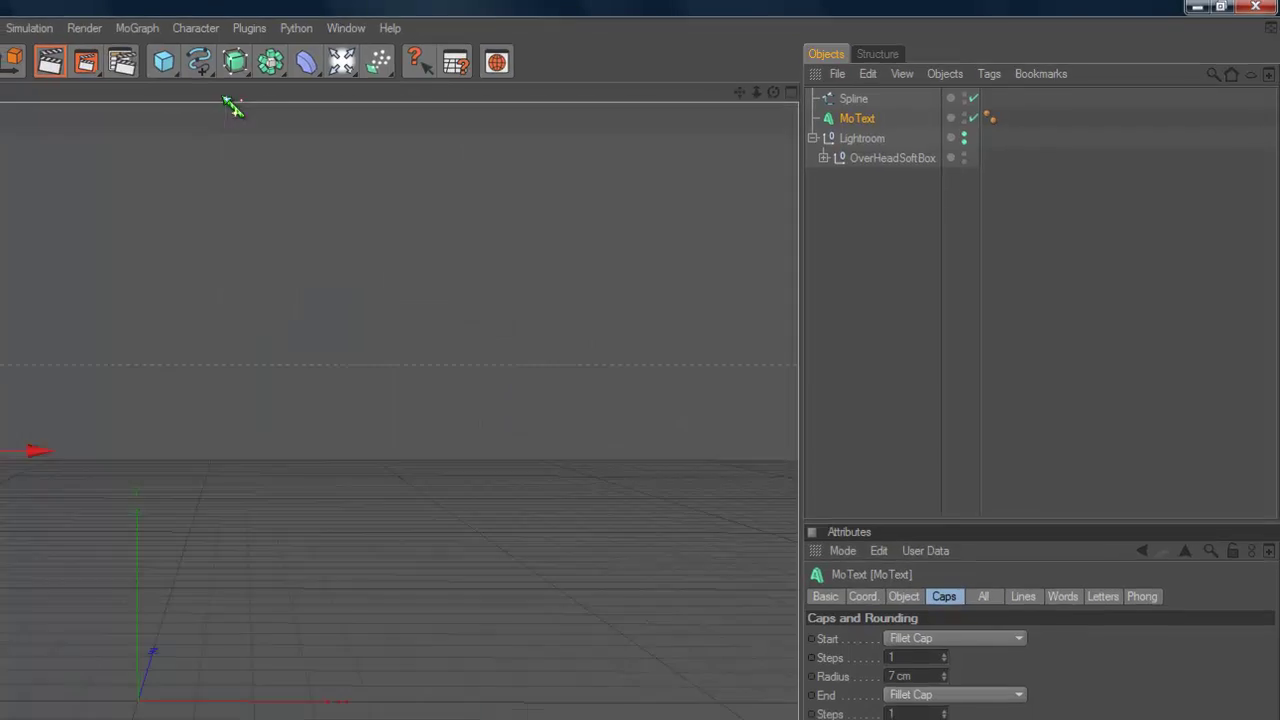
Add an Extrude NURBS and nest the outline spline inside it
{"action": "left_click", "coordinate": [477, 8]}
{"action": "left_click", "coordinate": [629, 49]}
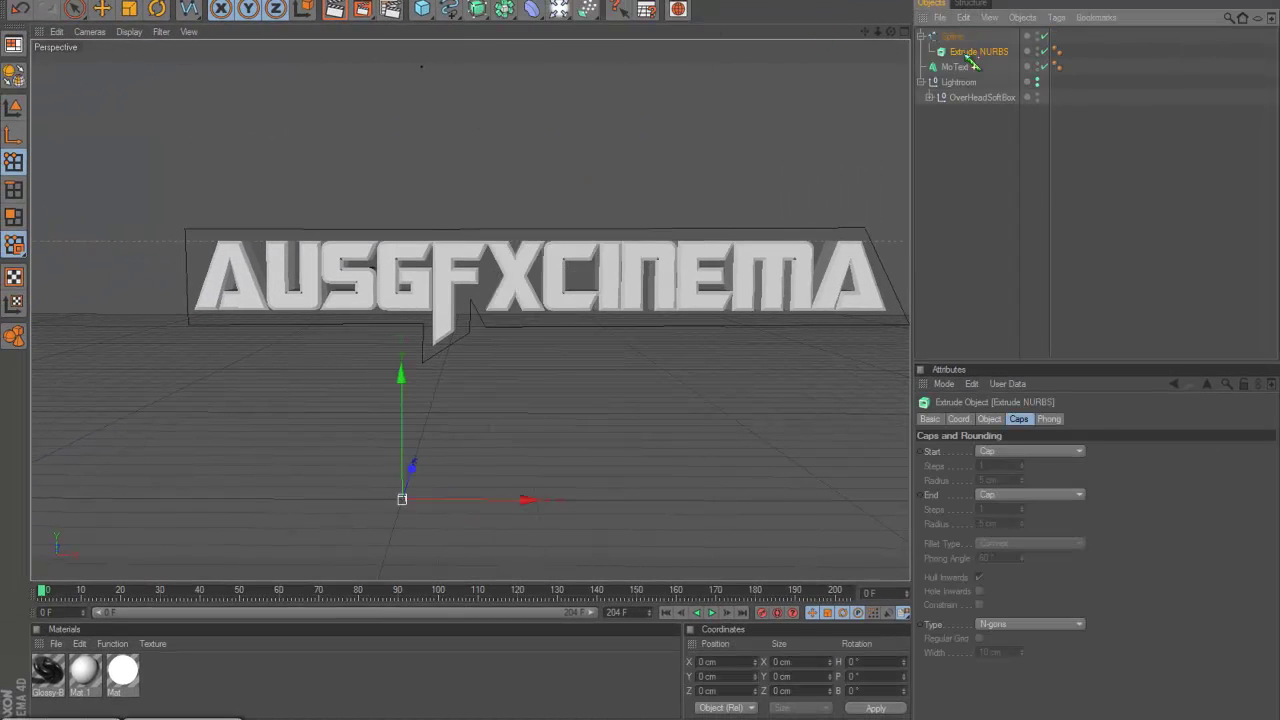
{"action": "left_click", "coordinate": [953, 38]}
{"action": "left_click_drag", "start_coordinate": [957, 66], "coordinate": [962, 52]}
{"action": "left_click", "coordinate": [1140, 270]}
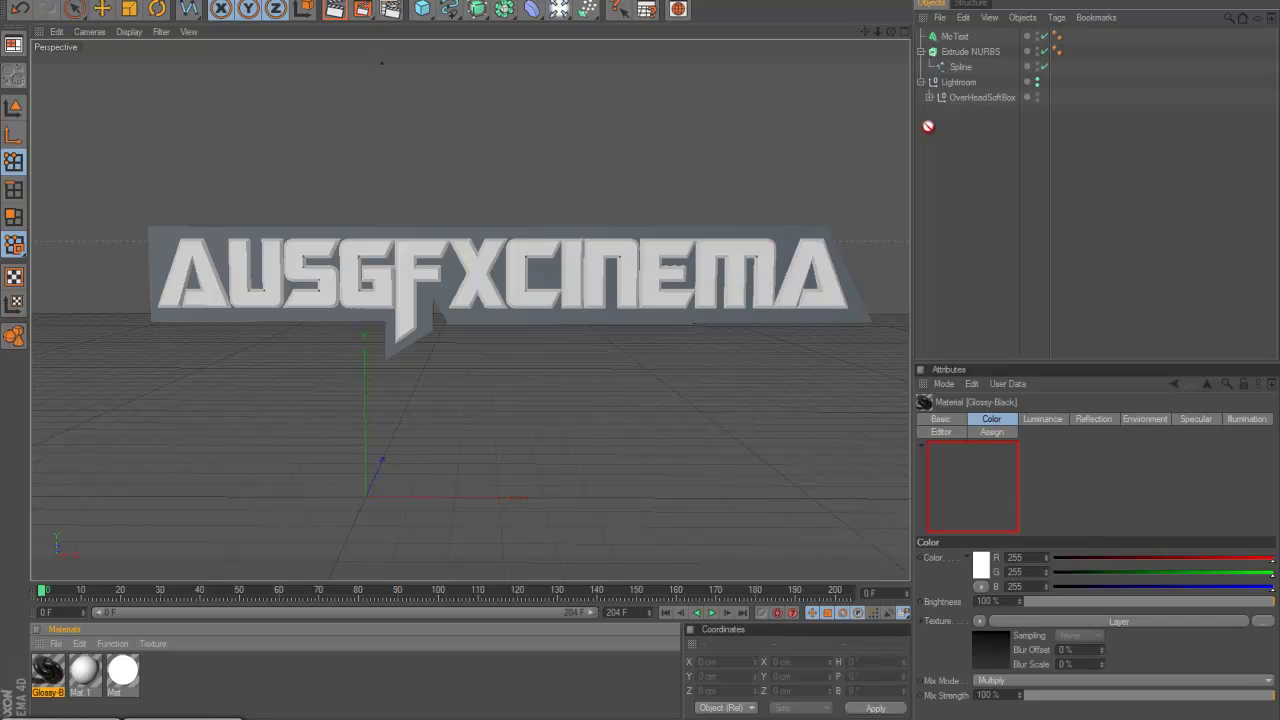
Apply Glossy-Black to the Extrude NURBS plate and a new green material to the MoText
{"action": "left_click_drag", "start_coordinate": [47, 670], "coordinate": [1072, 51]}
{"action": "left_click", "coordinate": [56, 643]}
{"action": "left_click", "coordinate": [89, 463]}
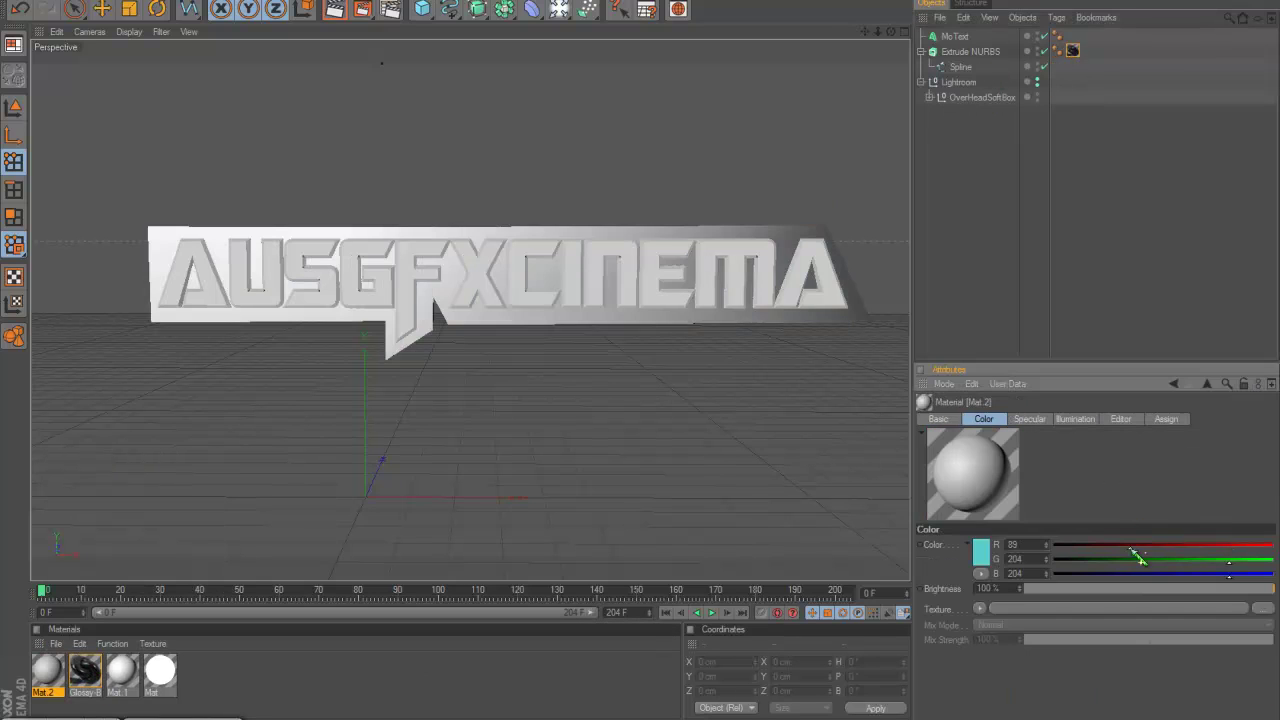
{"action": "left_click_drag", "start_coordinate": [1163, 560], "coordinate": [1127, 562]}
{"action": "left_click_drag", "start_coordinate": [386, 388], "coordinate": [390, 280]}
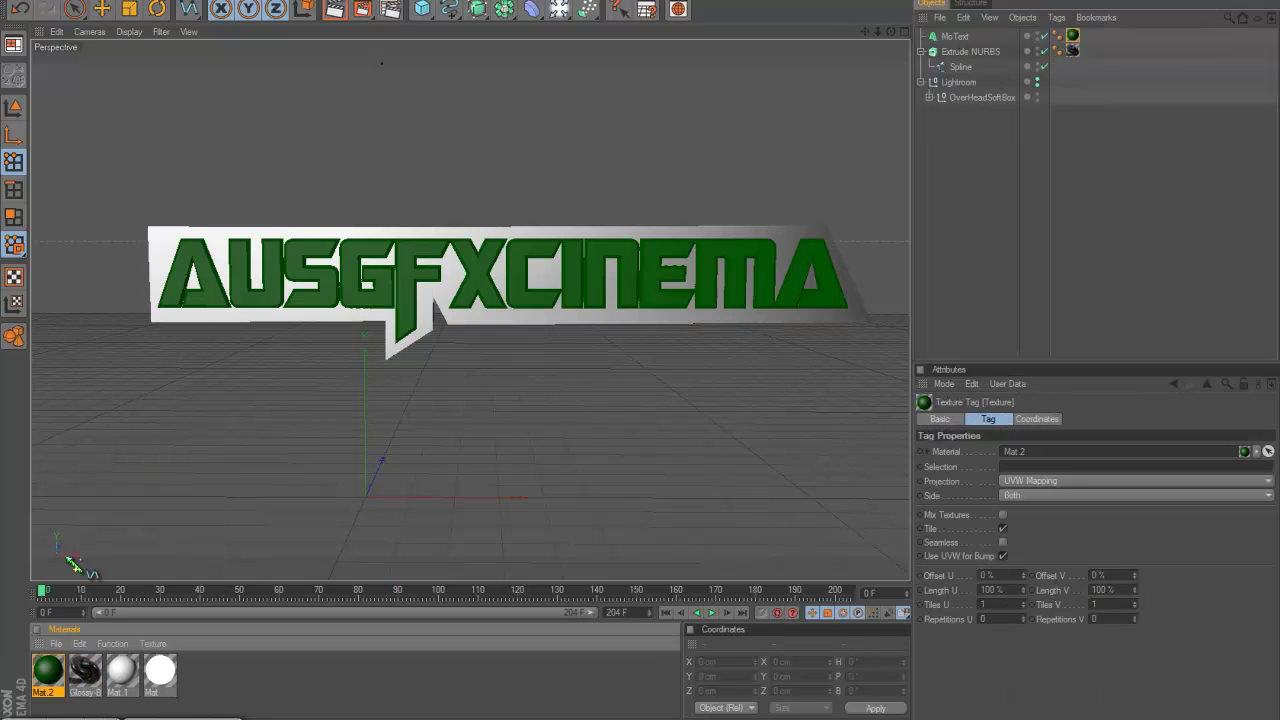
Preview the render in the viewport, then stop it
{"action": "left_click", "coordinate": [338, 14]}
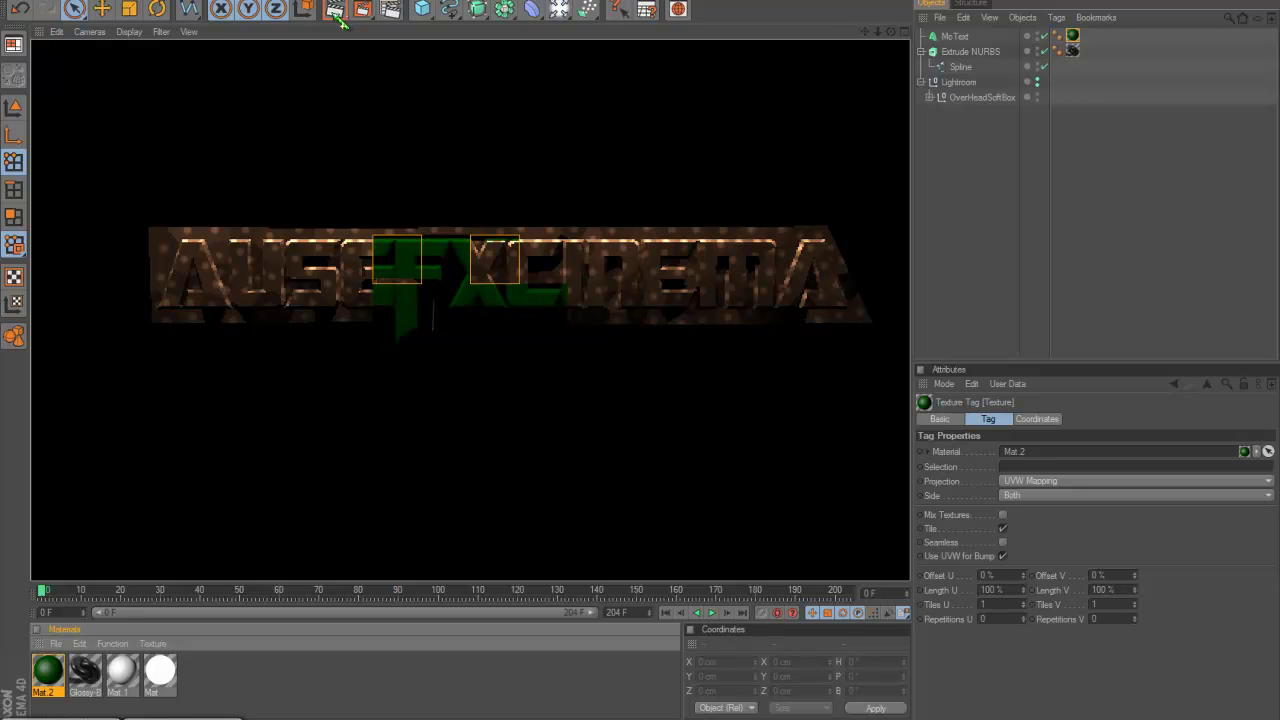
{"action": "left_click", "coordinate": [955, 36]}
{"action": "left_click", "coordinate": [962, 17]}
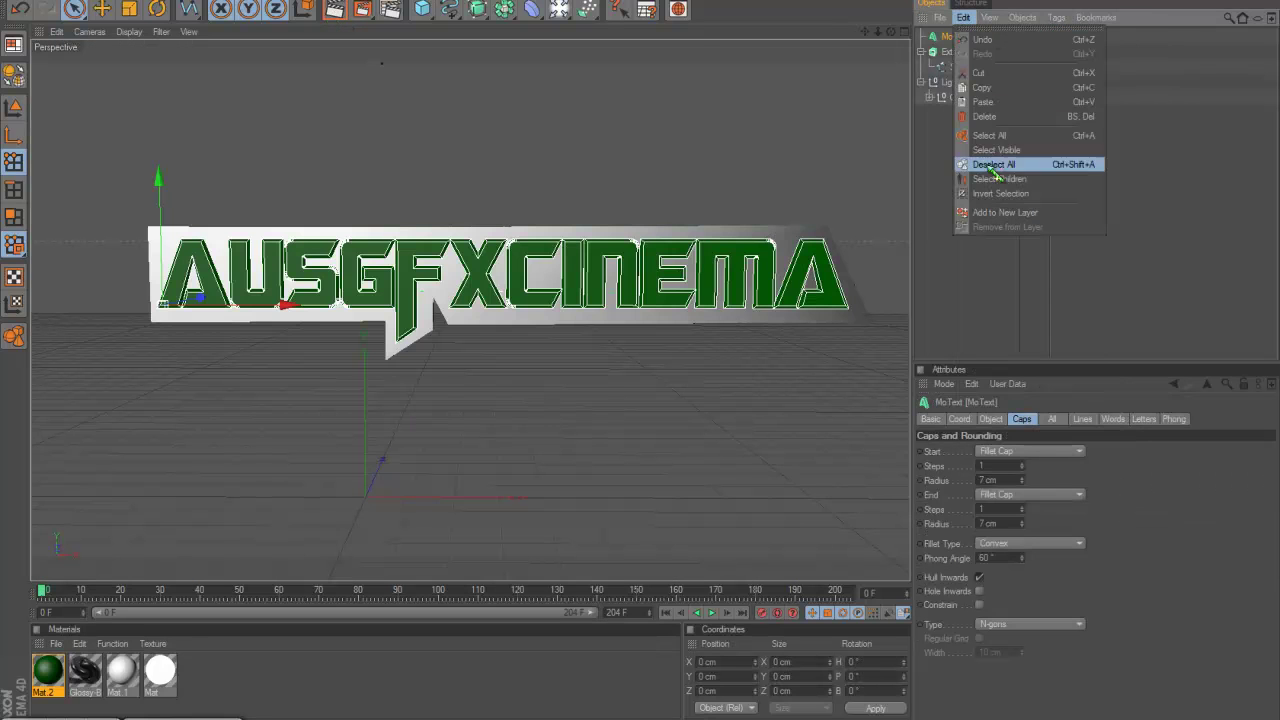
Cut the MoText from the scene and set the render save format to PNG
{"action": "left_click", "coordinate": [985, 73]}
{"action": "key", "text": "ctrl+b"}
{"action": "left_click", "coordinate": [165, 29]}
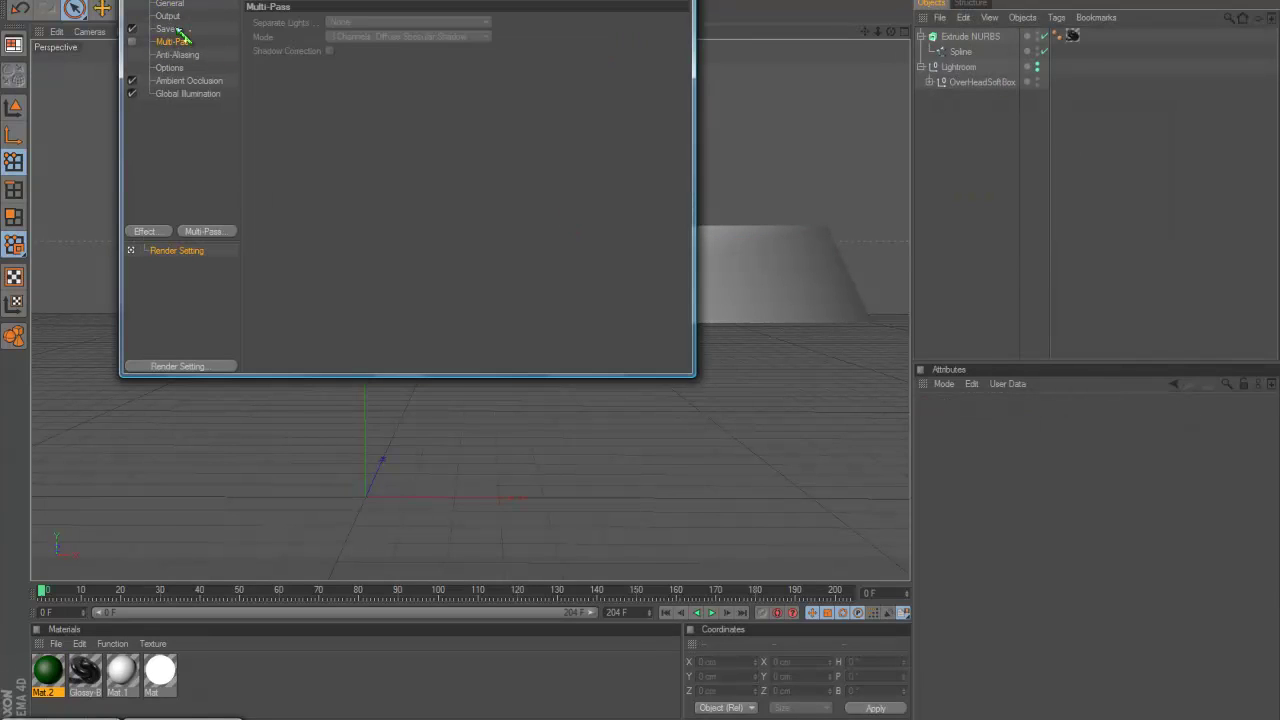
{"action": "left_click", "coordinate": [397, 64]}
{"action": "left_click", "coordinate": [394, 200]}
Set the output file to agfxBG and render the plate to the Picture Viewer
{"action": "left_click", "coordinate": [669, 49]}
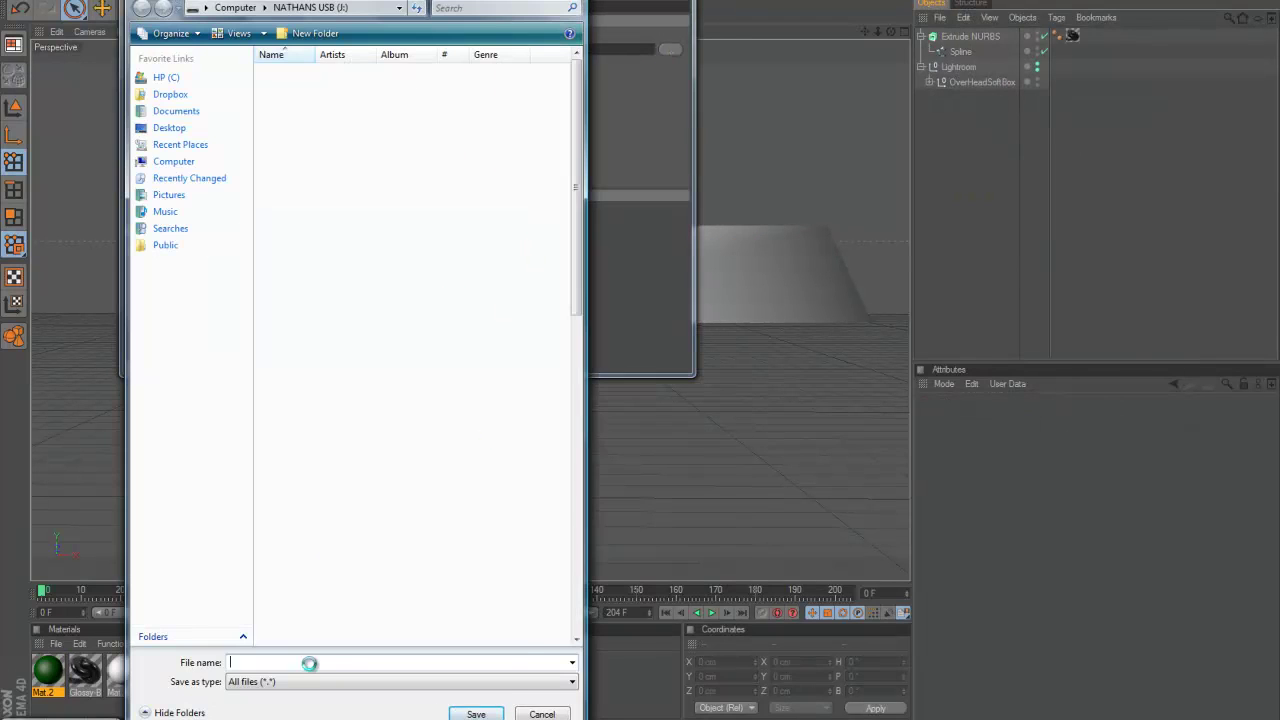
{"action": "type", "text": "agfxBG"}
{"action": "key", "text": "Return"}
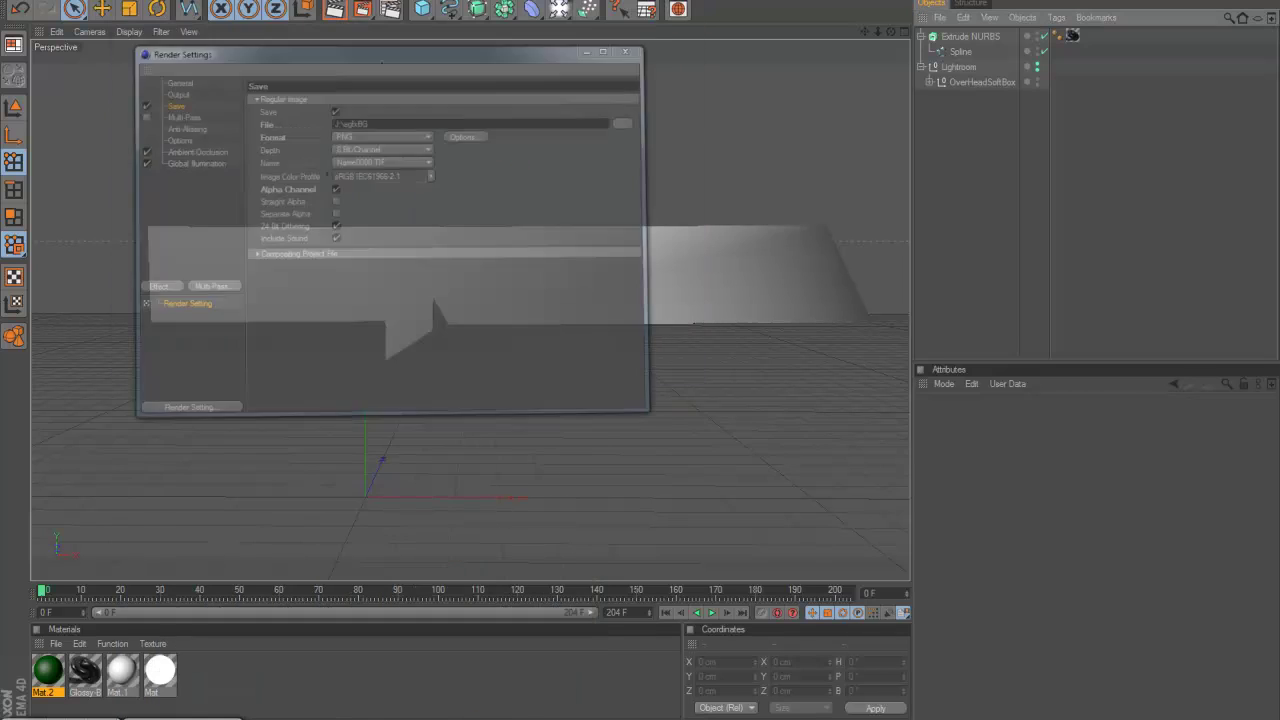
{"action": "key", "text": "shift+r"}
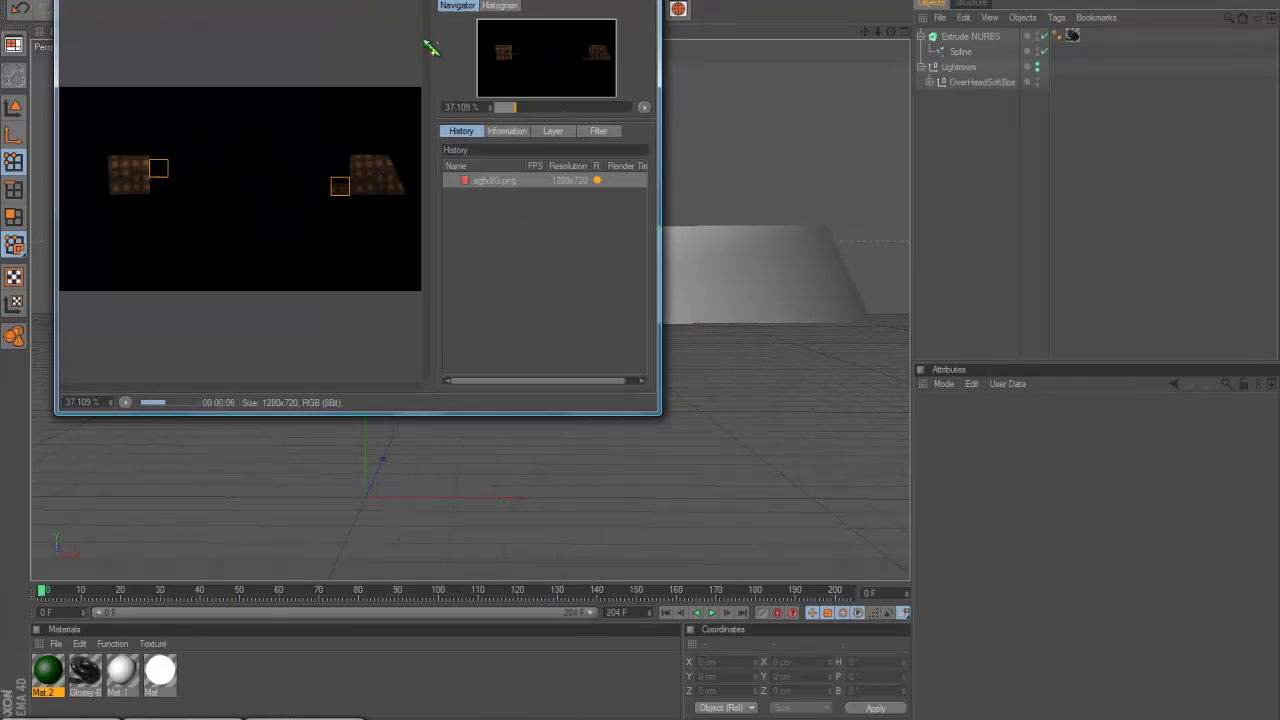
{"action": "key", "text": "alt+F4"}
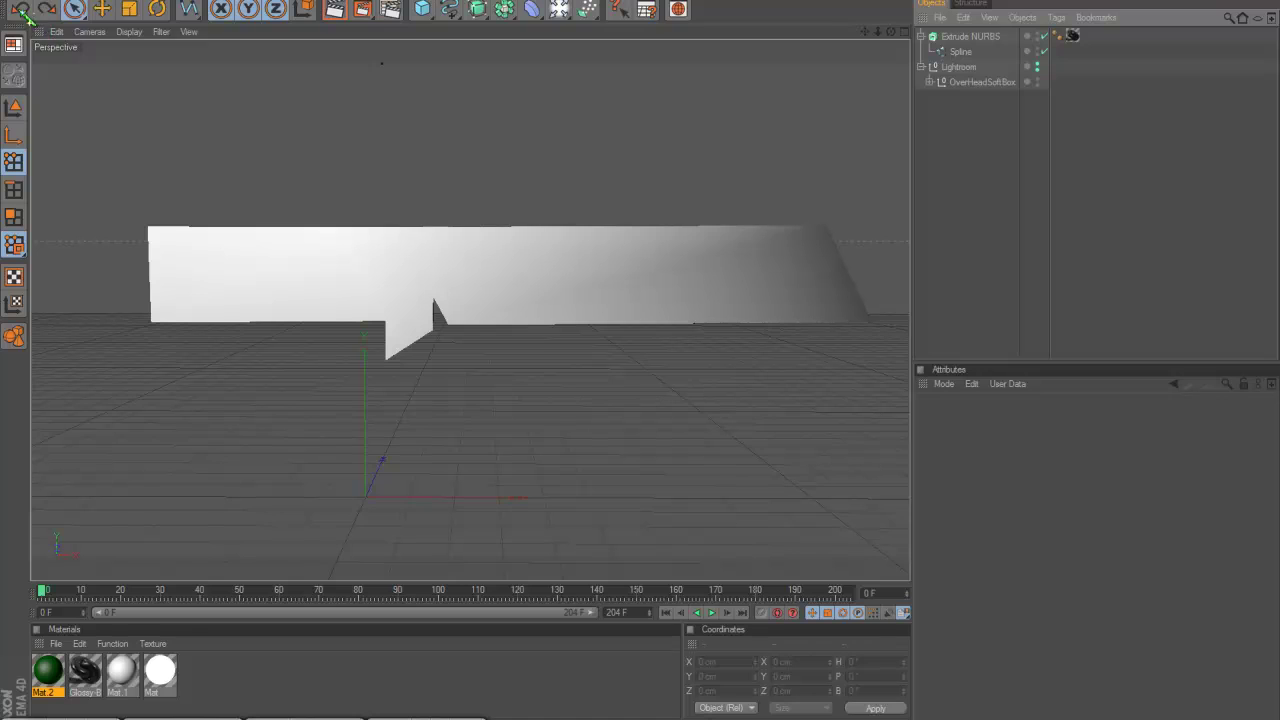
Restore the text, cut the extruded plate, and render the text alone in the viewport
{"action": "left_click", "coordinate": [22, 10]}
{"action": "left_click", "coordinate": [962, 17]}
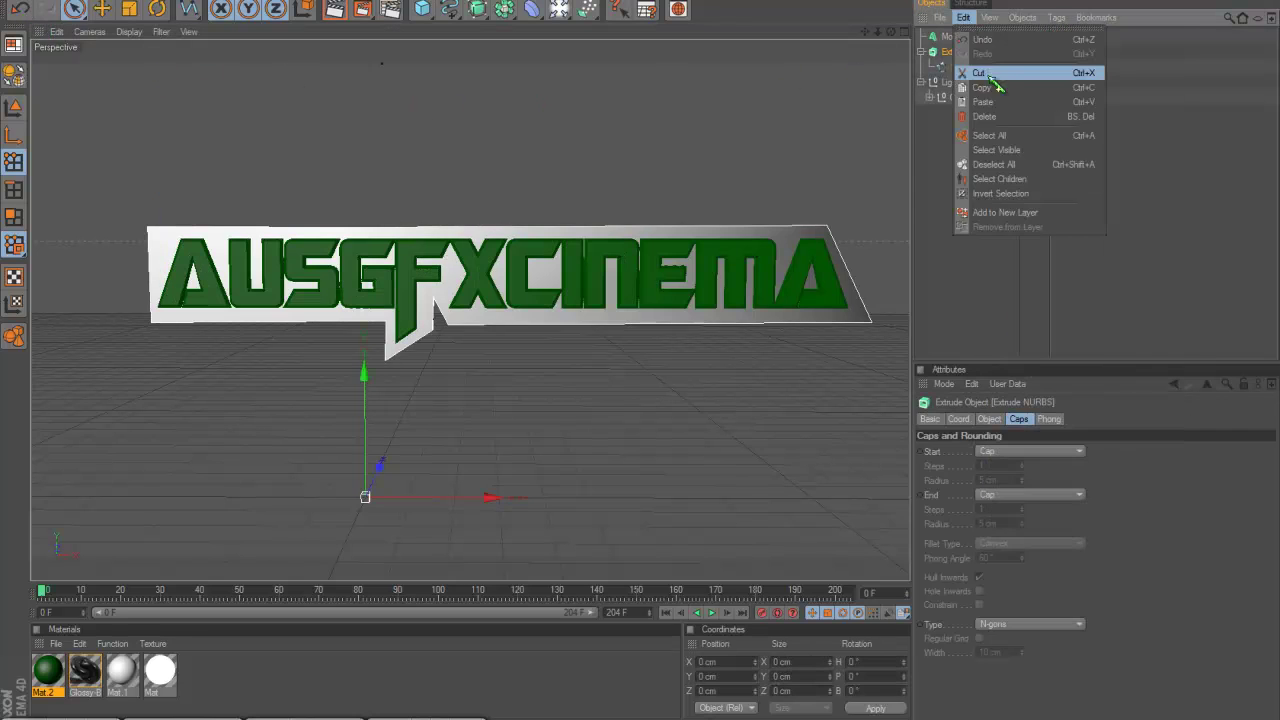
{"action": "left_click", "coordinate": [990, 75]}
{"action": "left_click", "coordinate": [334, 10]}
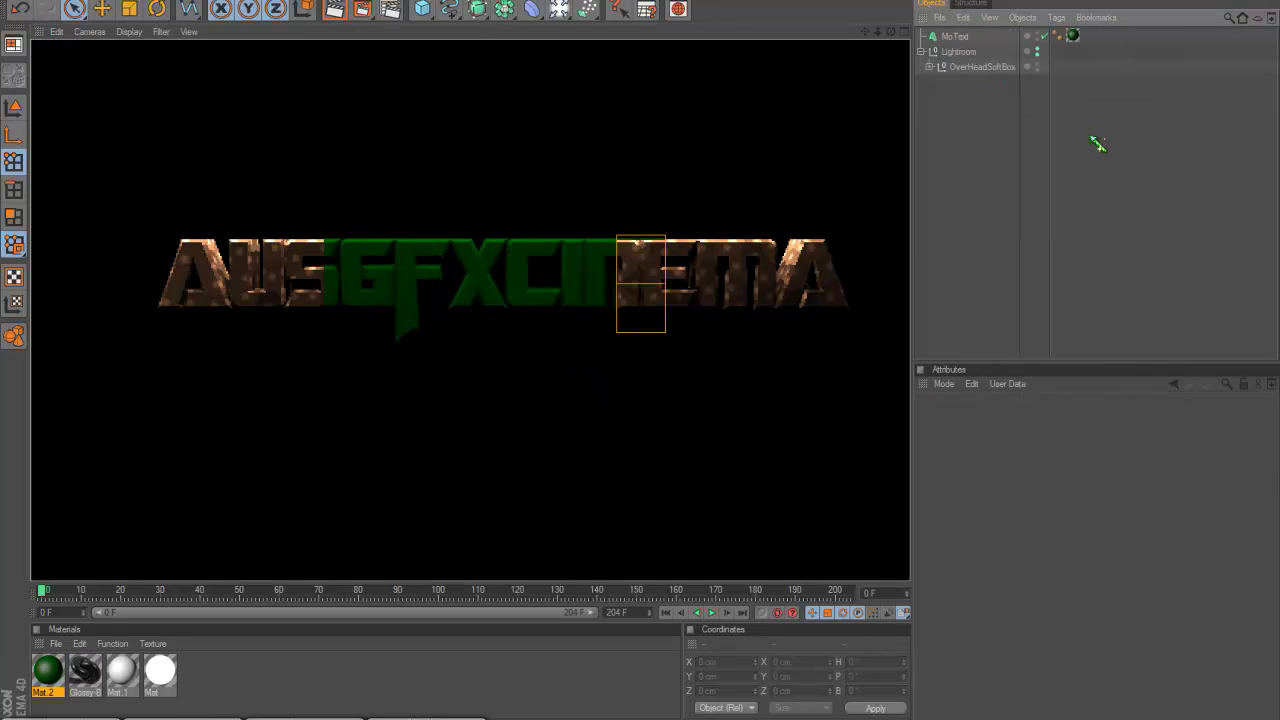
In the render Save settings, browse to set the output file to J:\AUSGFX
{"action": "left_click", "coordinate": [362, 8]}
{"action": "left_click", "coordinate": [410, 116]}
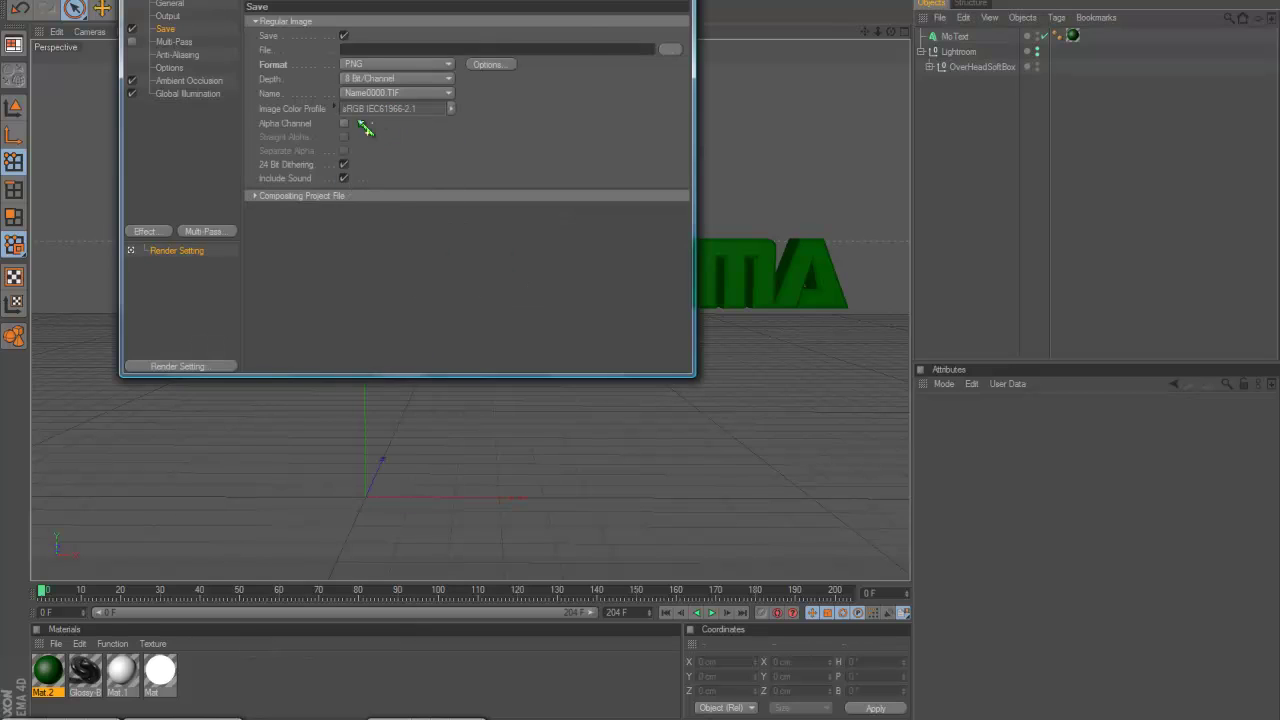
{"action": "left_click", "coordinate": [670, 50]}
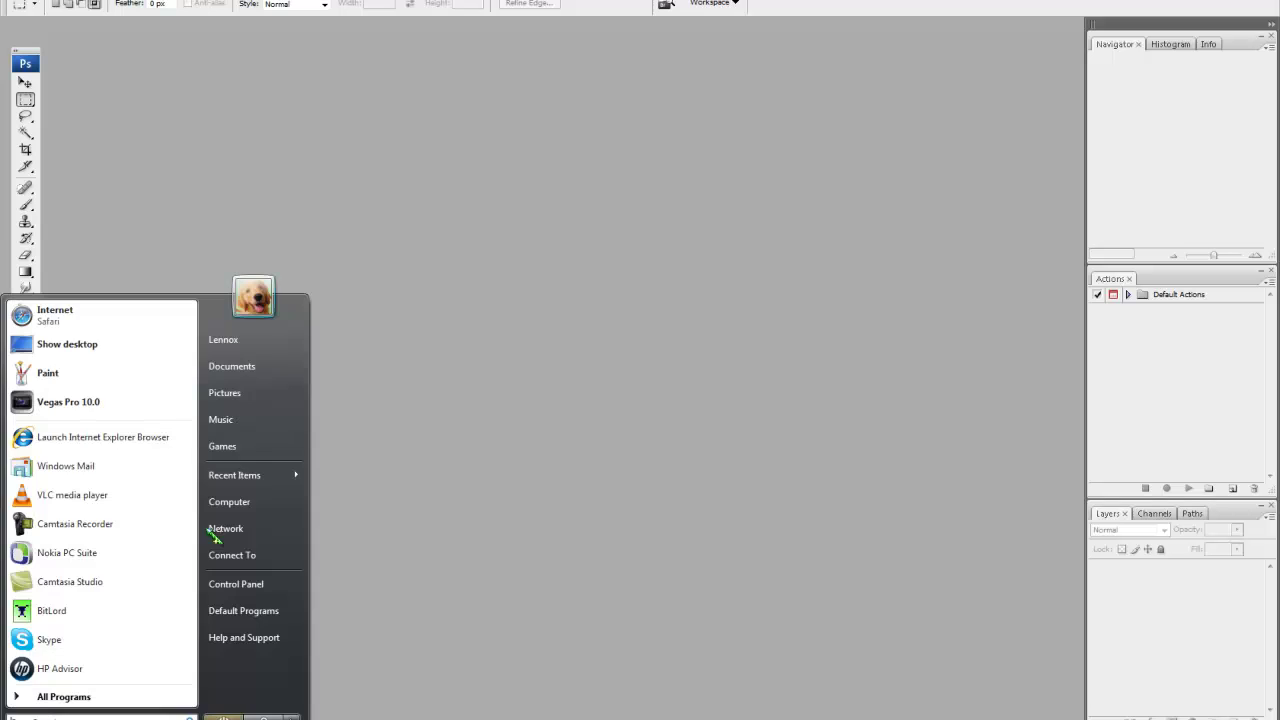
{"action": "left_click", "coordinate": [211, 531]}
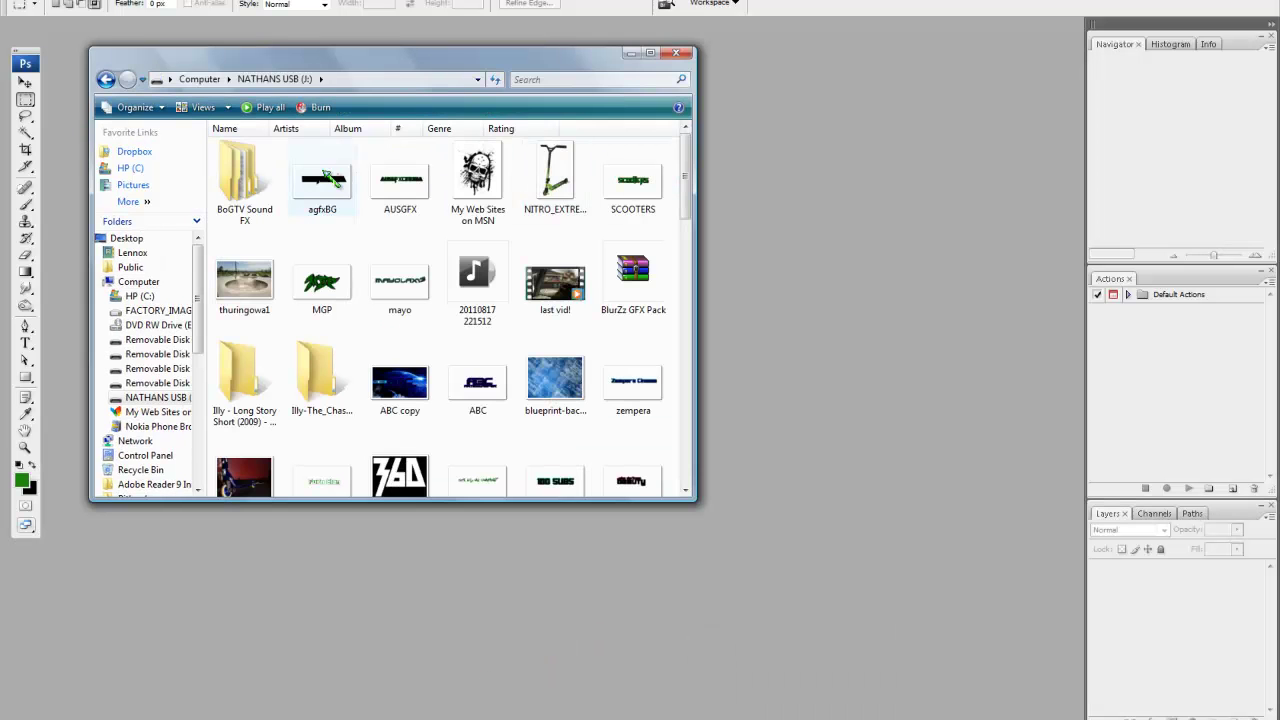
Create a new black-filled document and set the foreground colour to green
{"action": "key", "text": "ctrl+n"}
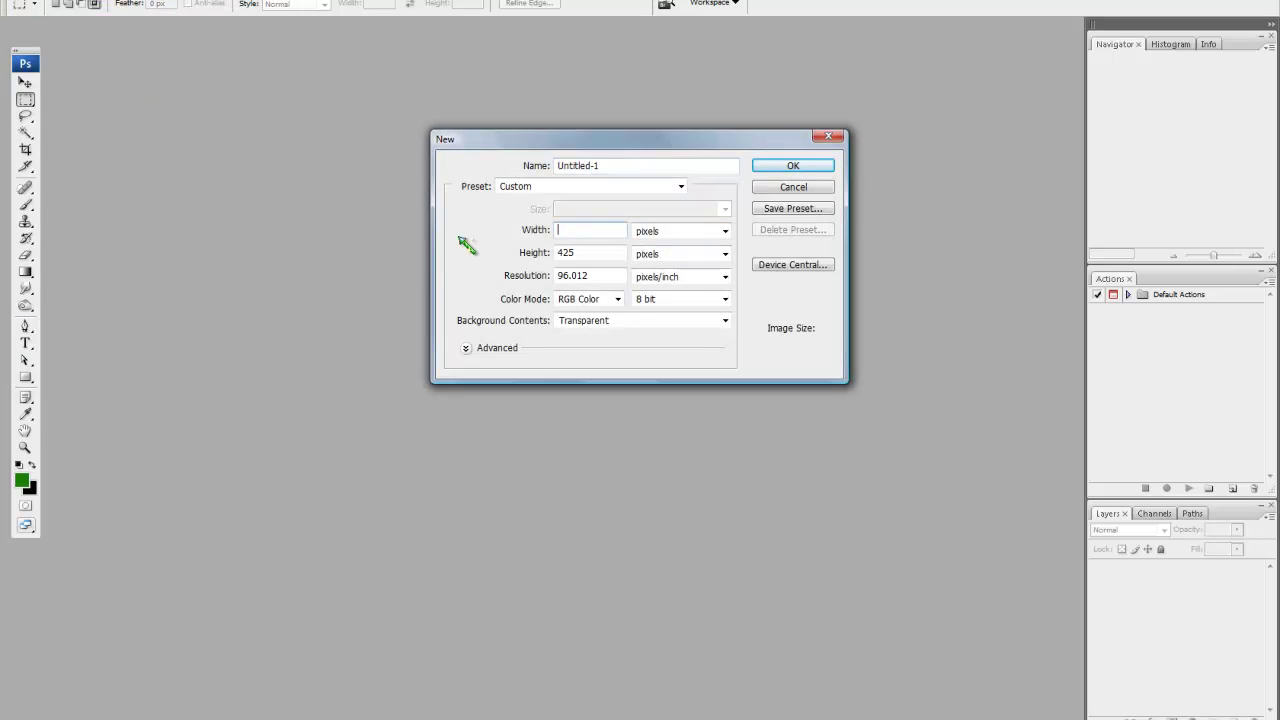
{"action": "key", "text": "Return"}
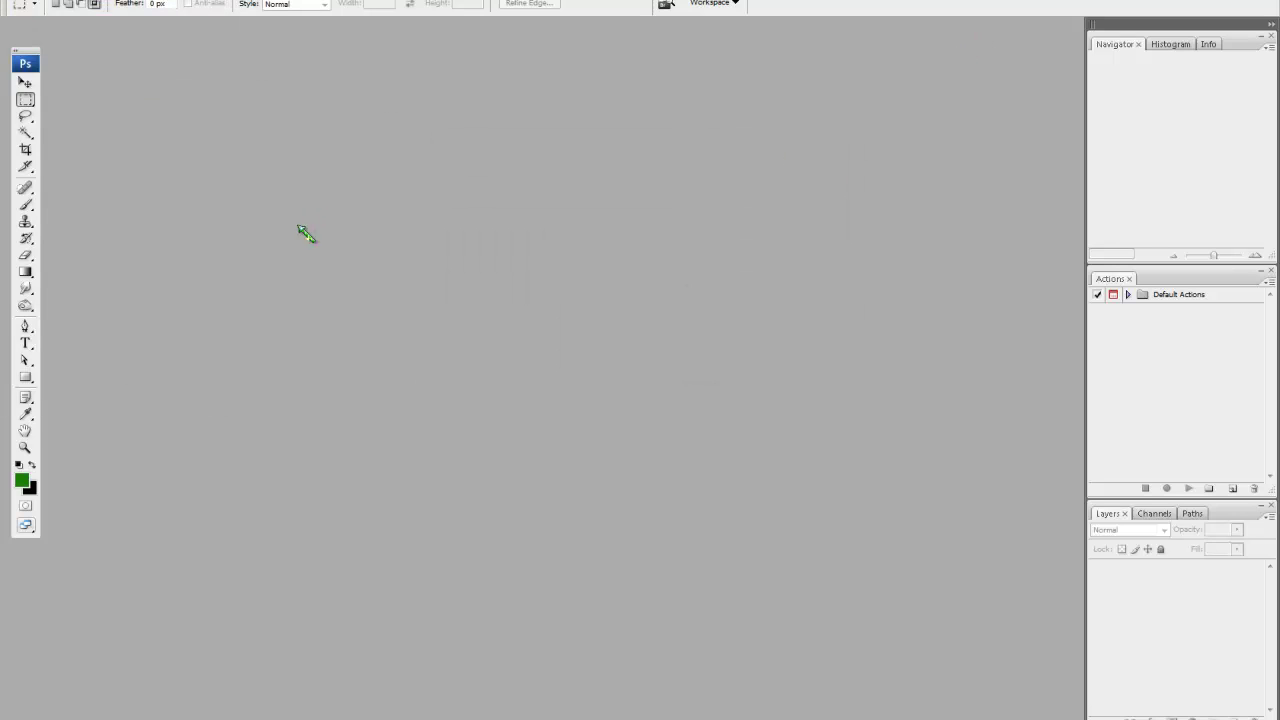
{"action": "key", "text": "x"}
{"action": "left_click", "coordinate": [25, 271]}
{"action": "left_click", "coordinate": [300, 300]}
{"action": "left_click", "coordinate": [21, 480]}
{"action": "left_click", "coordinate": [894, 220]}
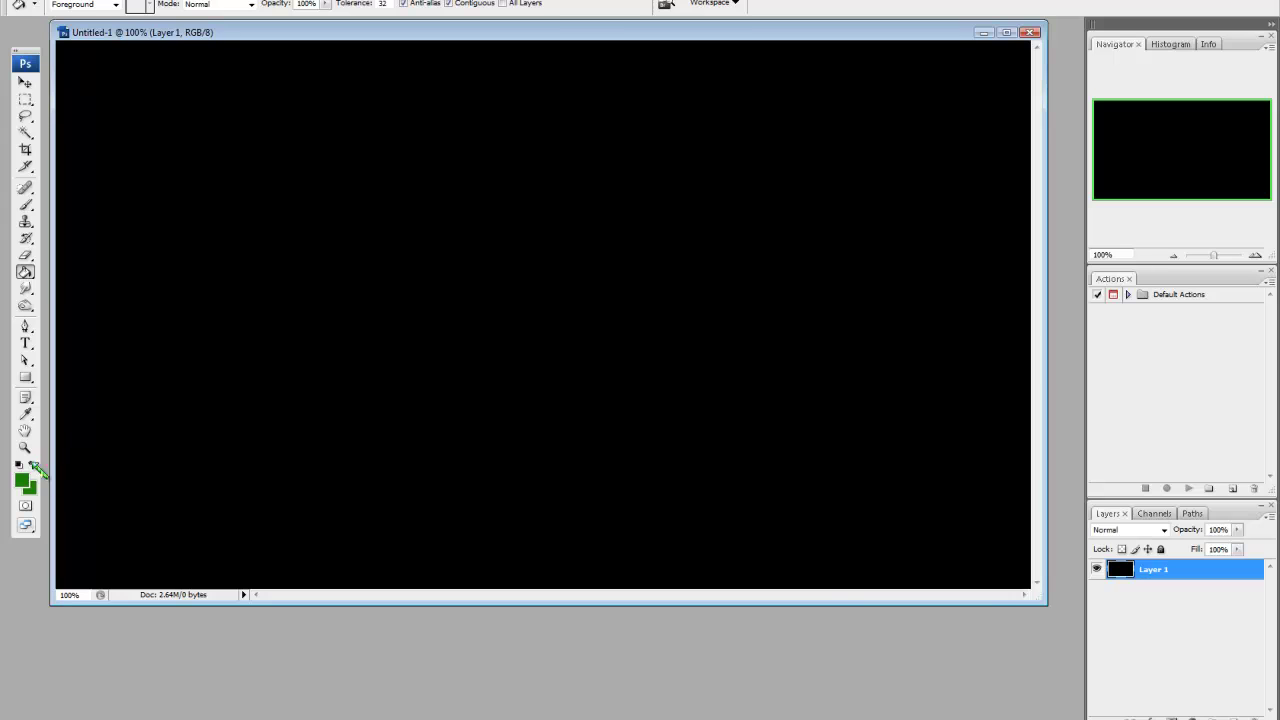
Add a green-to-transparent radial Gradient Overlay with an enlarged scale
{"action": "left_click", "coordinate": [1147, 717]}
{"action": "left_click", "coordinate": [1085, 681]}
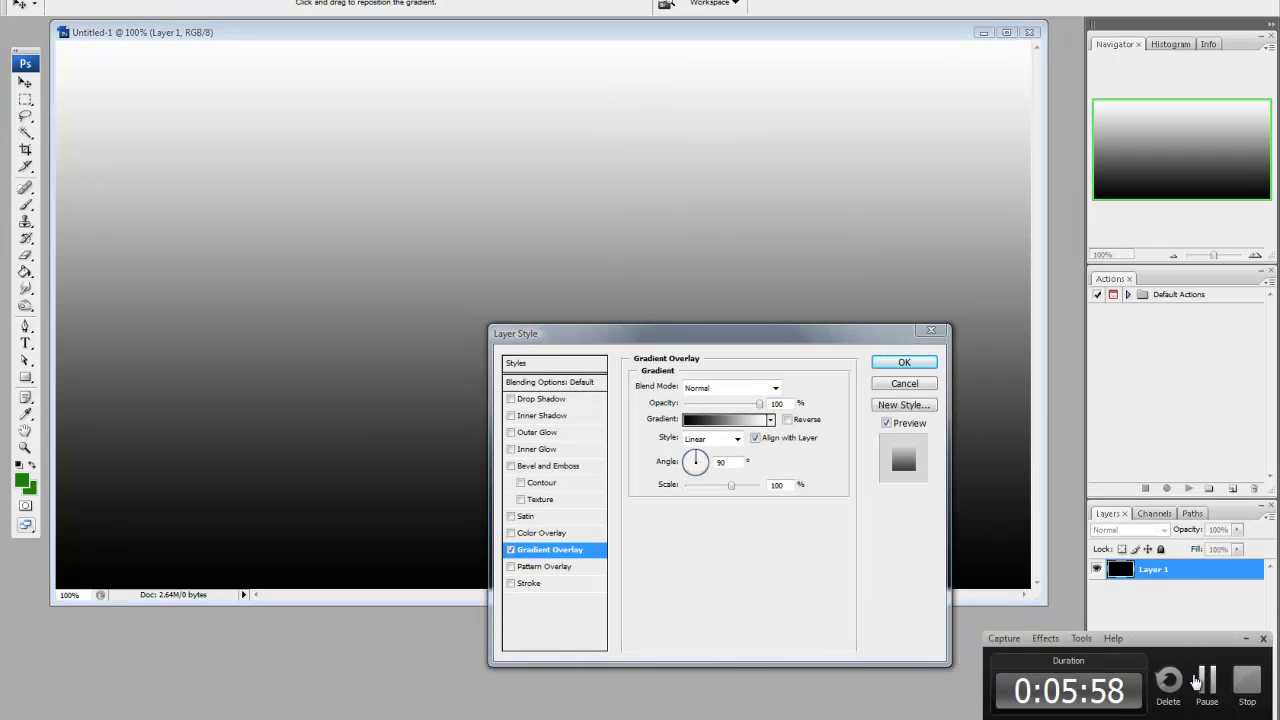
{"action": "left_click_drag", "start_coordinate": [880, 343], "coordinate": [803, 315]}
{"action": "left_click", "coordinate": [693, 391]}
{"action": "left_click", "coordinate": [605, 420]}
{"action": "left_click", "coordinate": [634, 410]}
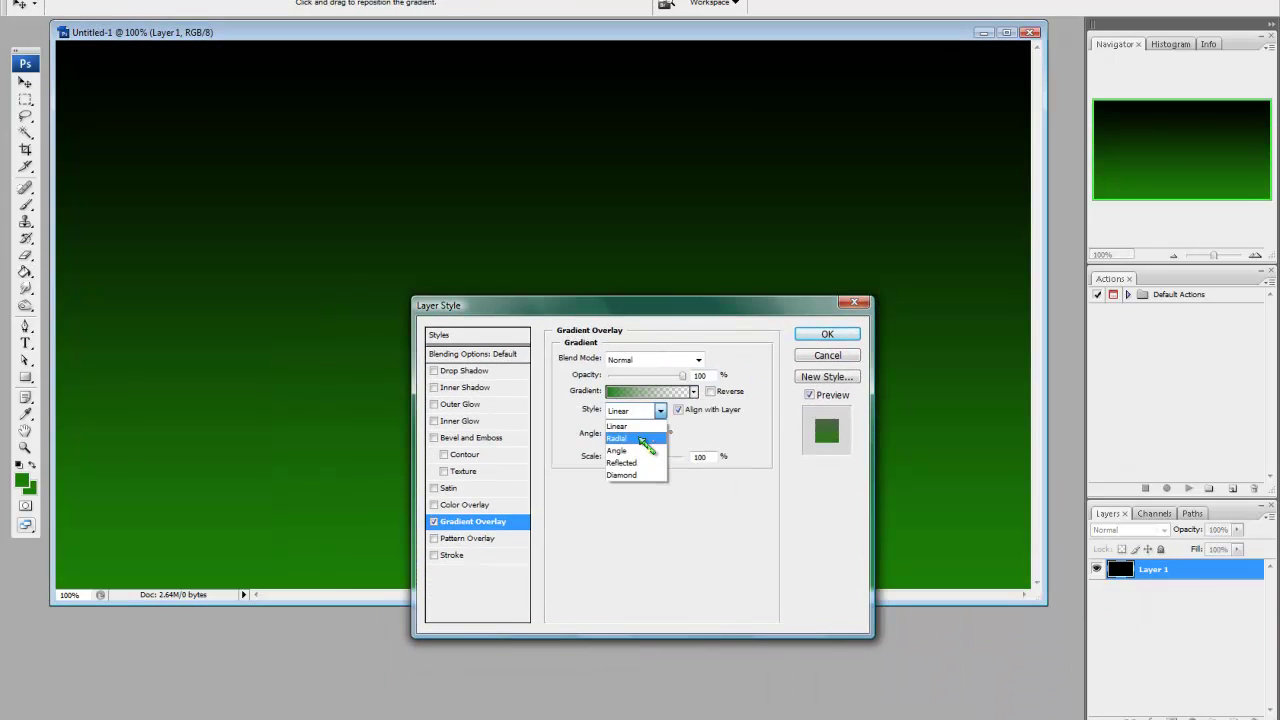
{"action": "left_click", "coordinate": [620, 432]}
{"action": "left_click_drag", "start_coordinate": [654, 456], "coordinate": [690, 462]}
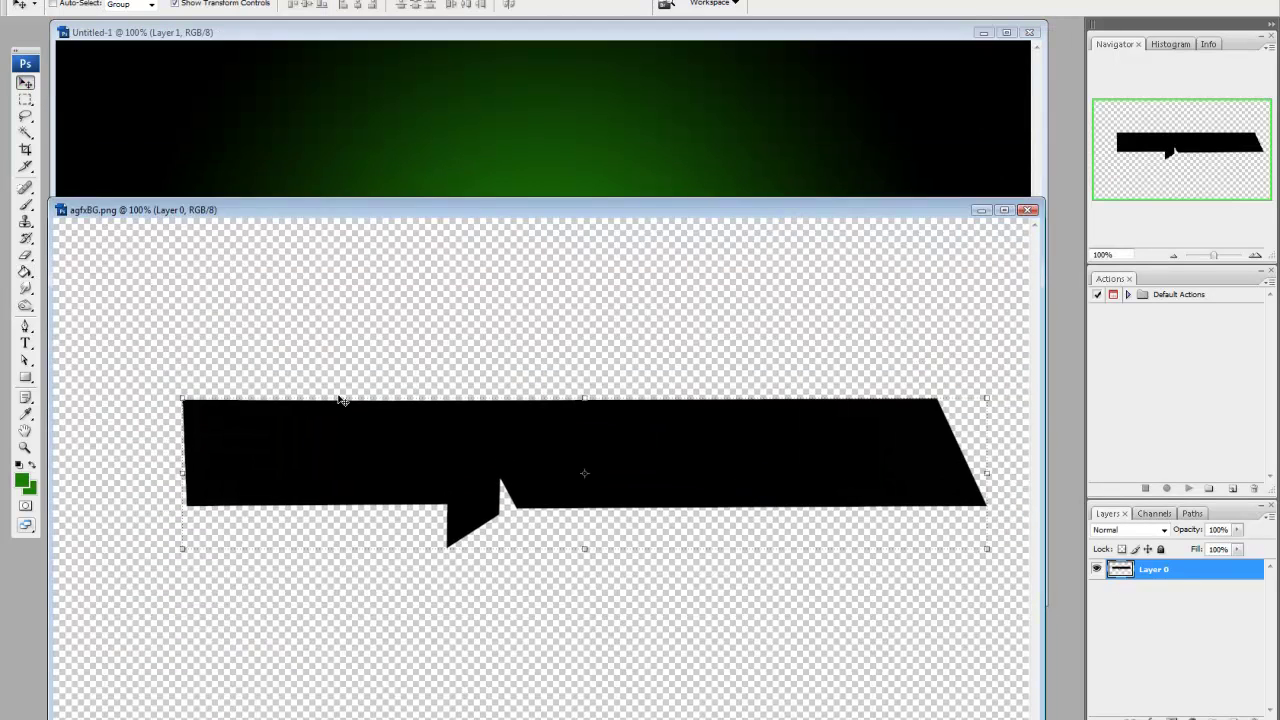
Bring the black banner shape into Untitled-1 and try Inner Shadow, Outer Glow and Bevel styles
{"action": "left_click_drag", "start_coordinate": [341, 400], "coordinate": [471, 249]}
{"action": "right_click", "coordinate": [1150, 569]}
{"action": "left_click", "coordinate": [1012, 230]}
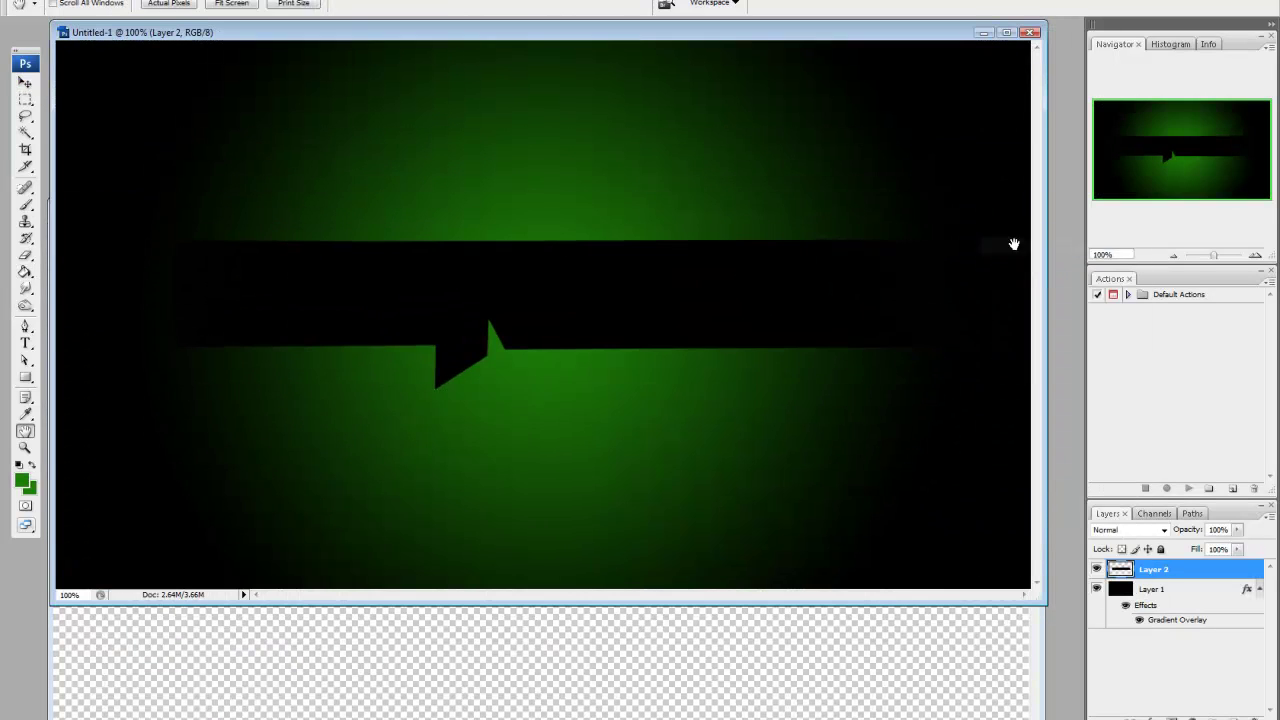
{"action": "left_click", "coordinate": [433, 387]}
{"action": "left_click", "coordinate": [433, 404]}
{"action": "left_click", "coordinate": [433, 437]}
{"action": "left_click", "coordinate": [443, 471]}
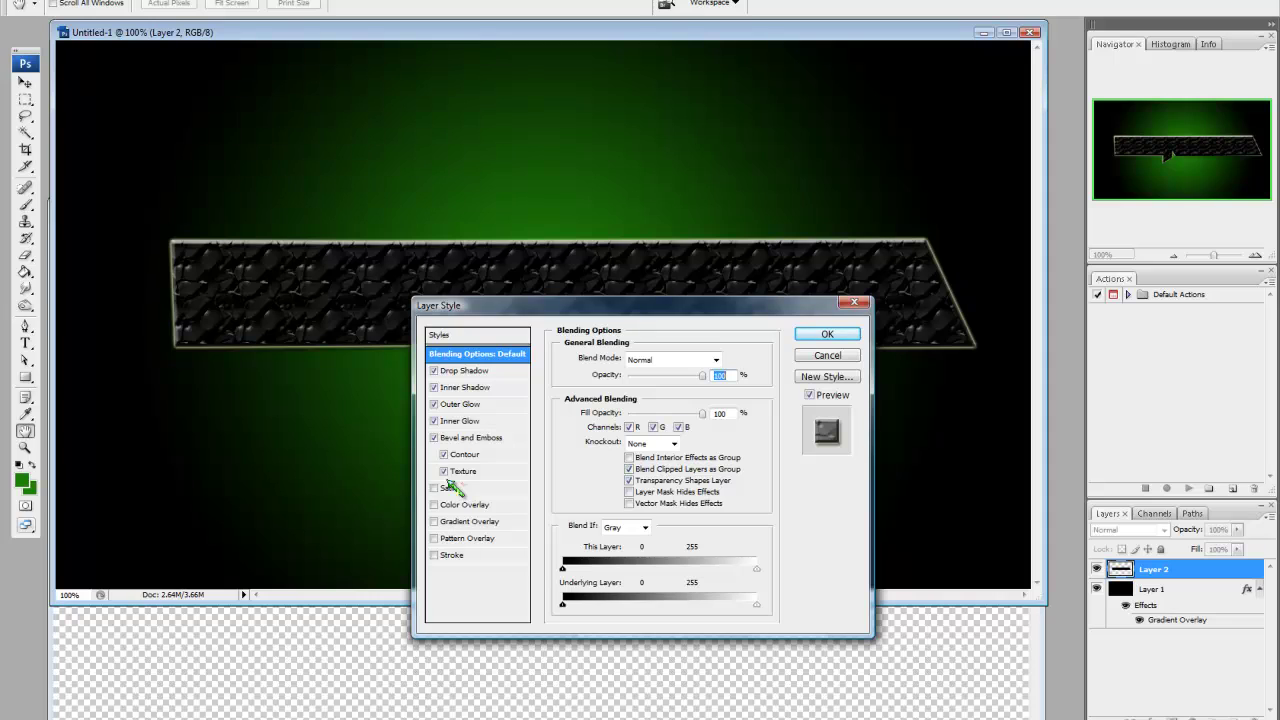
{"action": "left_click", "coordinate": [443, 471]}
Remove the other trial effects, keeping only Bevel and Emboss at greatly reduced opacity
{"action": "left_click", "coordinate": [433, 521]}
{"action": "left_click", "coordinate": [433, 555]}
{"action": "left_click", "coordinate": [433, 555]}
{"action": "left_click", "coordinate": [433, 538]}
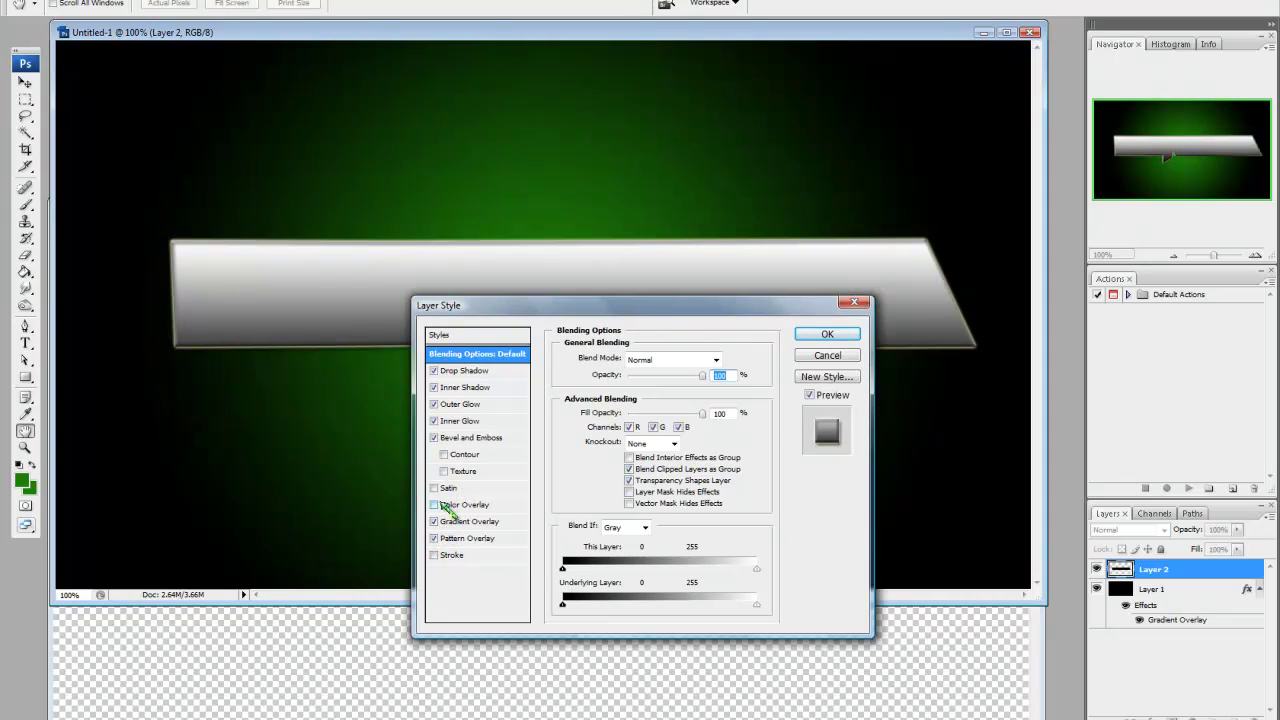
{"action": "left_click", "coordinate": [433, 538]}
{"action": "left_click", "coordinate": [433, 387]}
{"action": "left_click", "coordinate": [433, 404]}
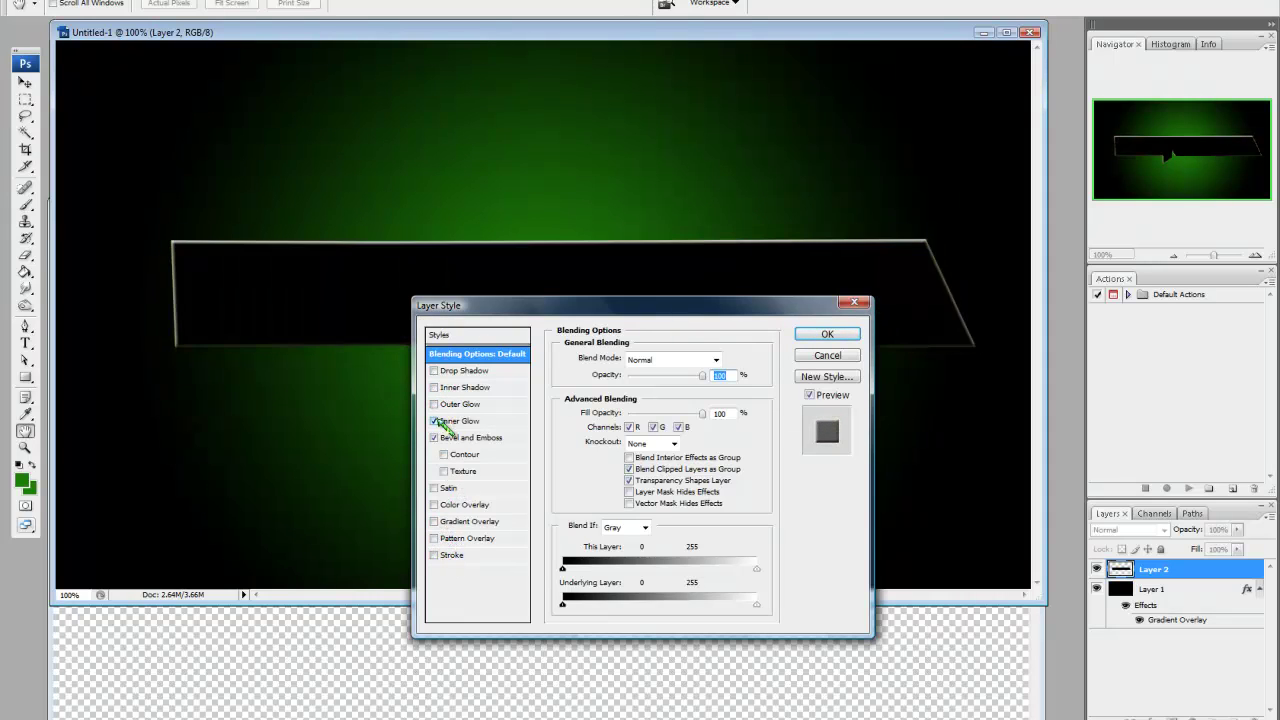
{"action": "left_click", "coordinate": [433, 421]}
{"action": "left_click_drag", "start_coordinate": [702, 375], "coordinate": [660, 375]}
{"action": "key", "text": "Return"}
Drag the AUSGFX text render into the banner document and position it over the plate
{"action": "key", "text": "v"}
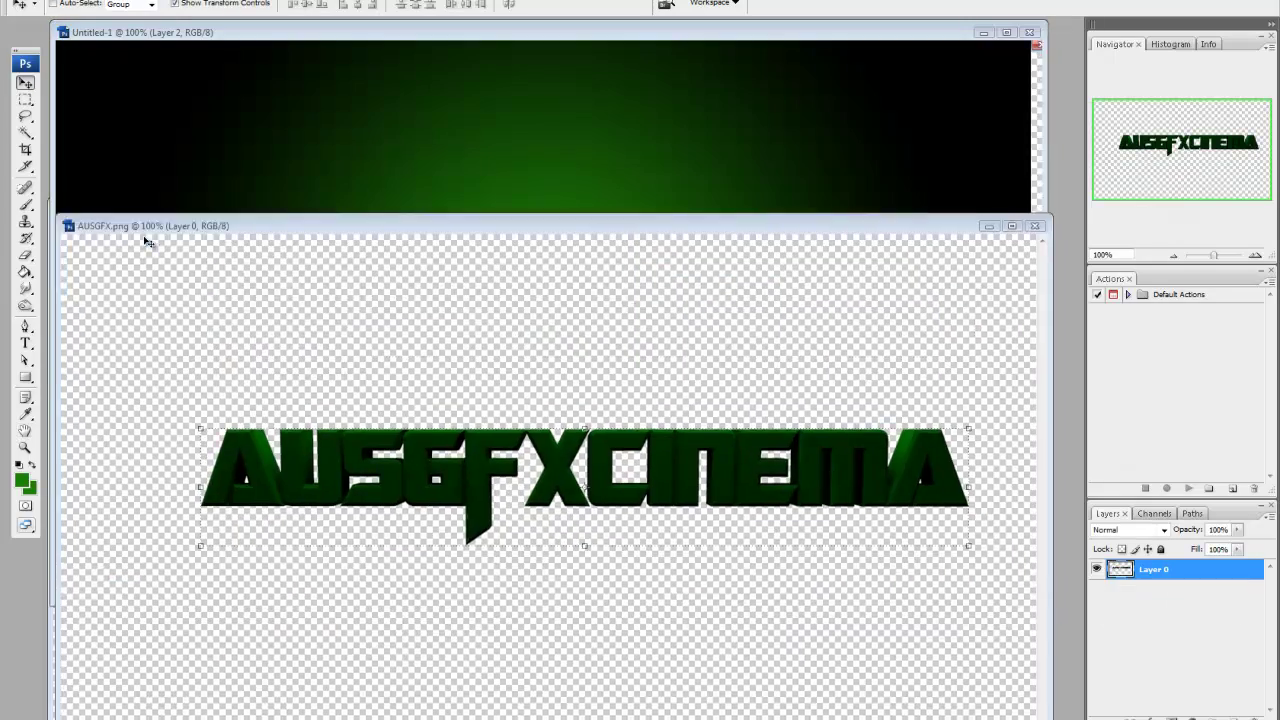
{"action": "left_click_drag", "start_coordinate": [145, 241], "coordinate": [300, 150]}
{"action": "left_click_drag", "start_coordinate": [380, 230], "coordinate": [414, 294]}
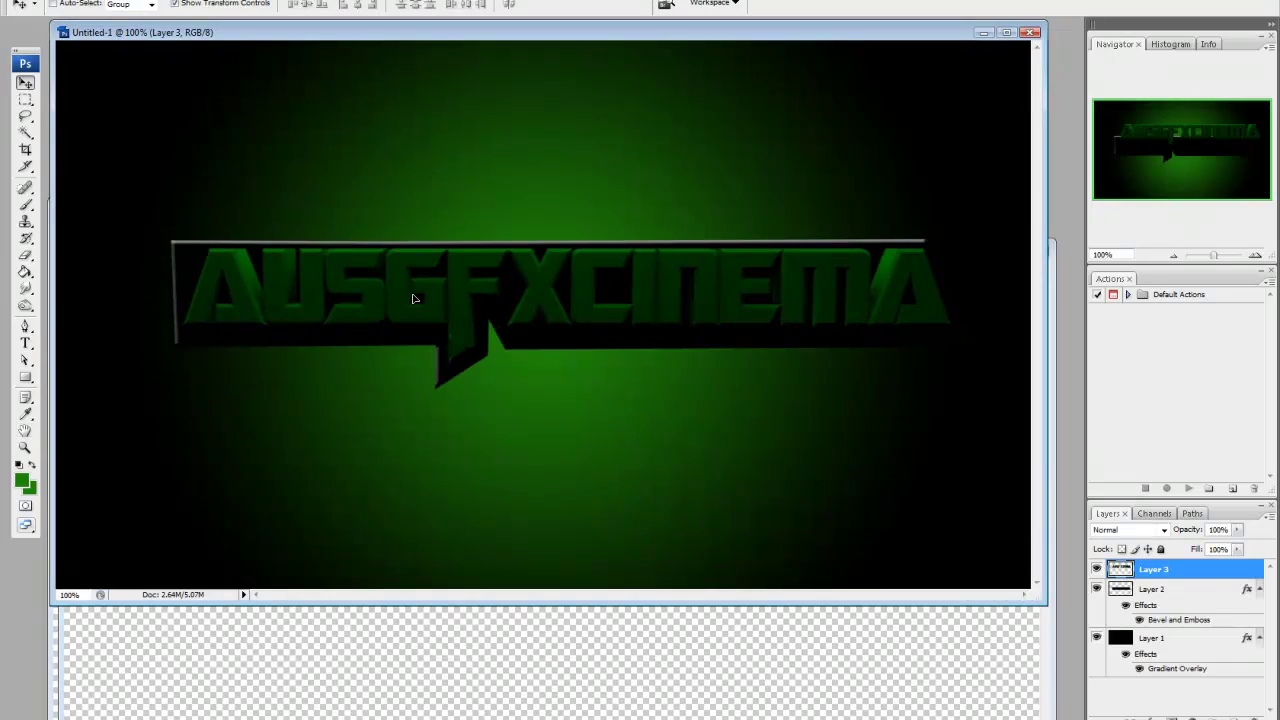
Give the text layer a Drop Shadow and a Stroke outline
{"action": "right_click", "coordinate": [1154, 569]}
{"action": "left_click", "coordinate": [1120, 135]}
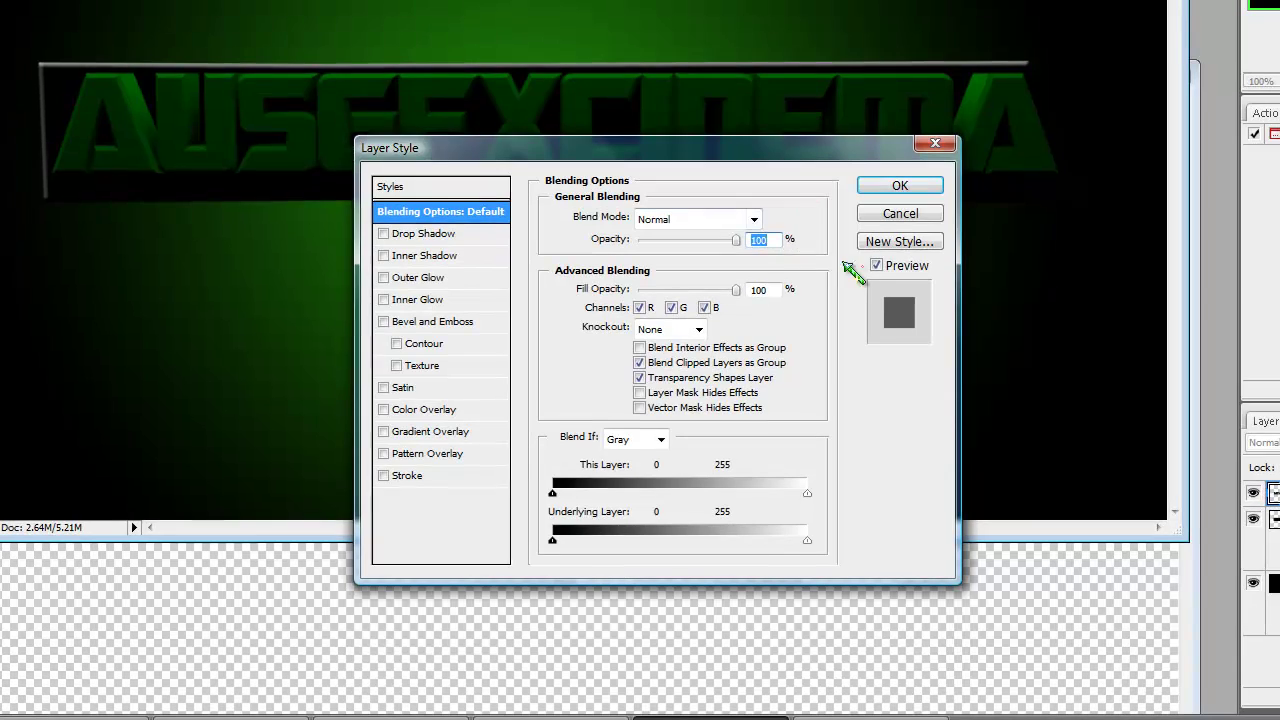
{"action": "left_click_drag", "start_coordinate": [735, 239], "coordinate": [707, 245]}
{"action": "left_click", "coordinate": [383, 476]}
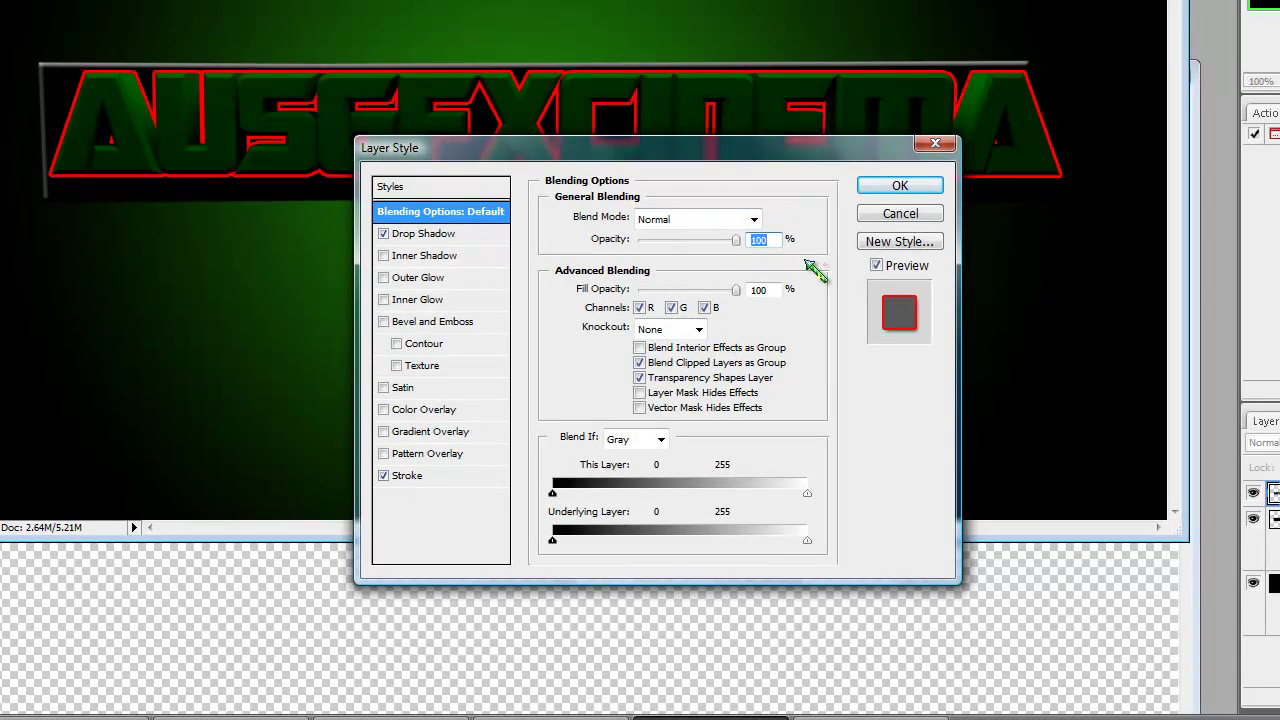
{"action": "left_click", "coordinate": [900, 185]}
{"action": "right_click", "coordinate": [1270, 497]}
{"action": "left_click", "coordinate": [1212, 65]}
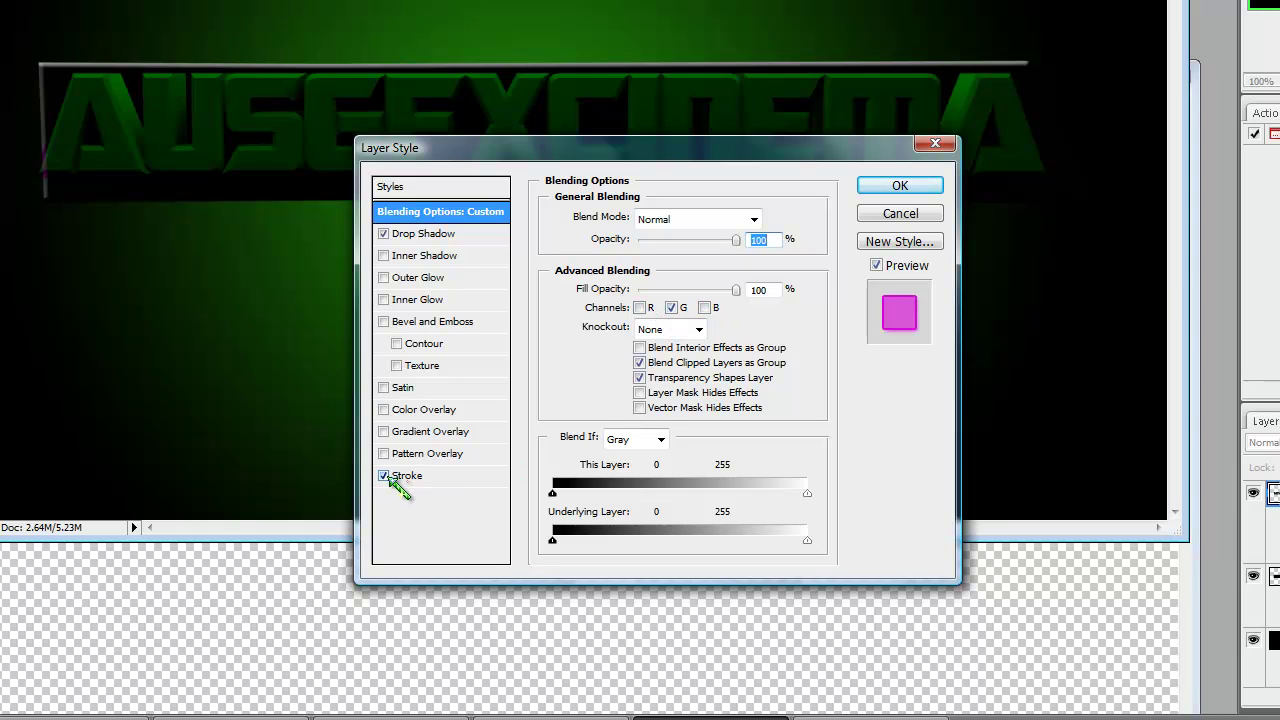
{"action": "left_click", "coordinate": [383, 321]}
{"action": "key", "text": "Return"}
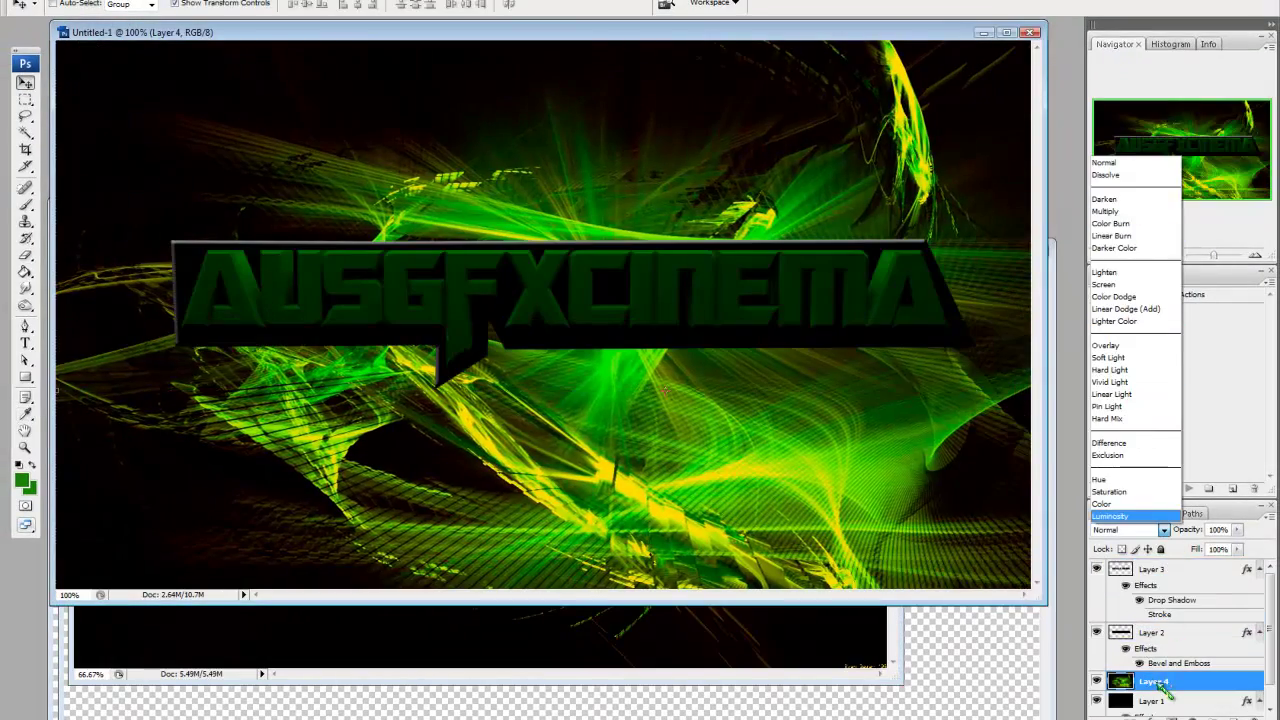
Set the green fractal texture to Screen blending at 16% opacity
{"action": "left_click", "coordinate": [1103, 284]}
{"action": "right_click", "coordinate": [1170, 685]}
{"action": "left_click", "coordinate": [1063, 363]}
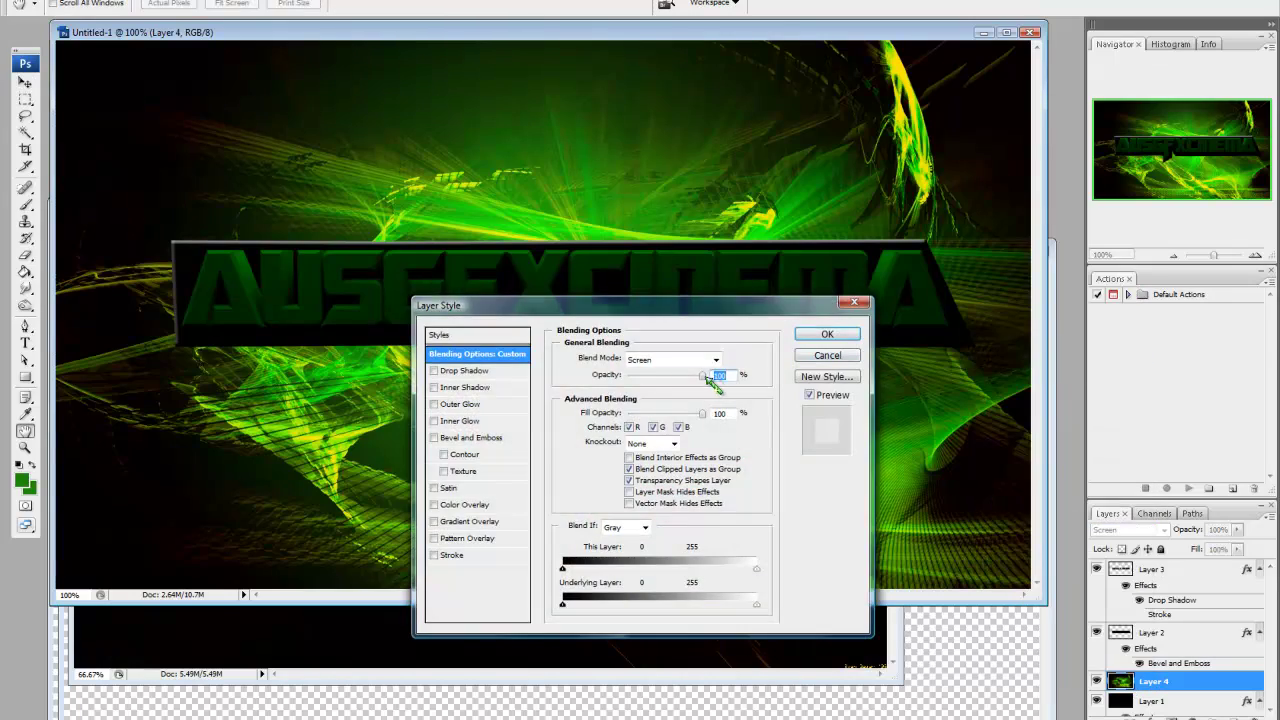
{"action": "left_click_drag", "start_coordinate": [703, 375], "coordinate": [646, 378]}
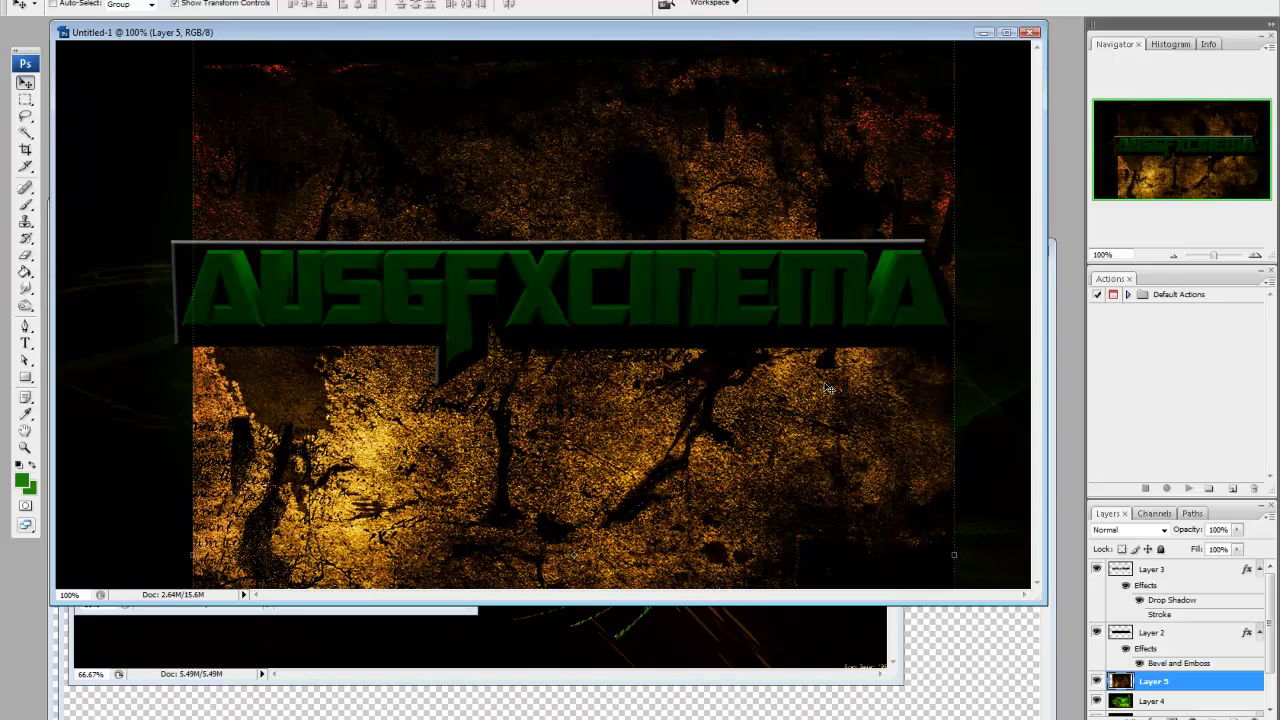
Set the grunge texture layer to Screen blending at 10% opacity
{"action": "left_click", "coordinate": [1163, 530]}
{"action": "left_click", "coordinate": [1103, 284]}
{"action": "right_click", "coordinate": [1170, 681]}
{"action": "left_click", "coordinate": [1063, 363]}
{"action": "left_click_drag", "start_coordinate": [703, 375], "coordinate": [640, 378]}
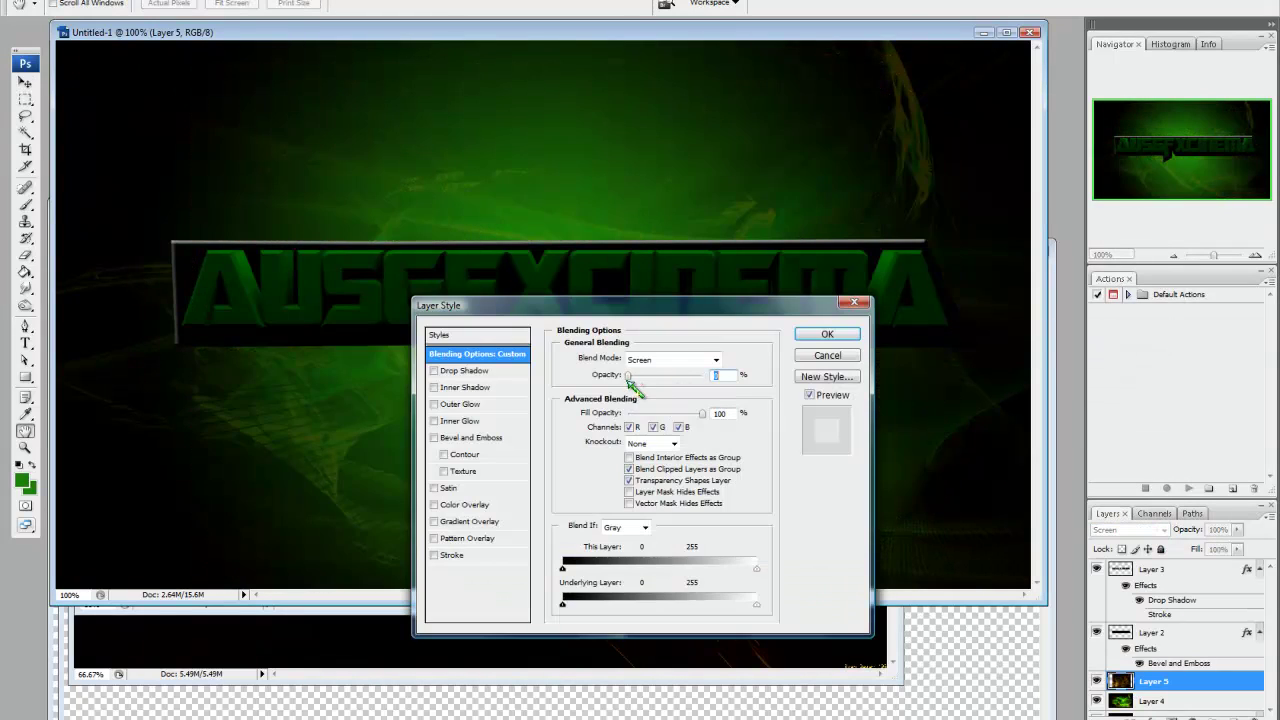
{"action": "left_click", "coordinate": [828, 334]}
Cancel the texture stretch and delete the faint texture layer, Layer 5
{"action": "key", "text": "ctrl+t"}
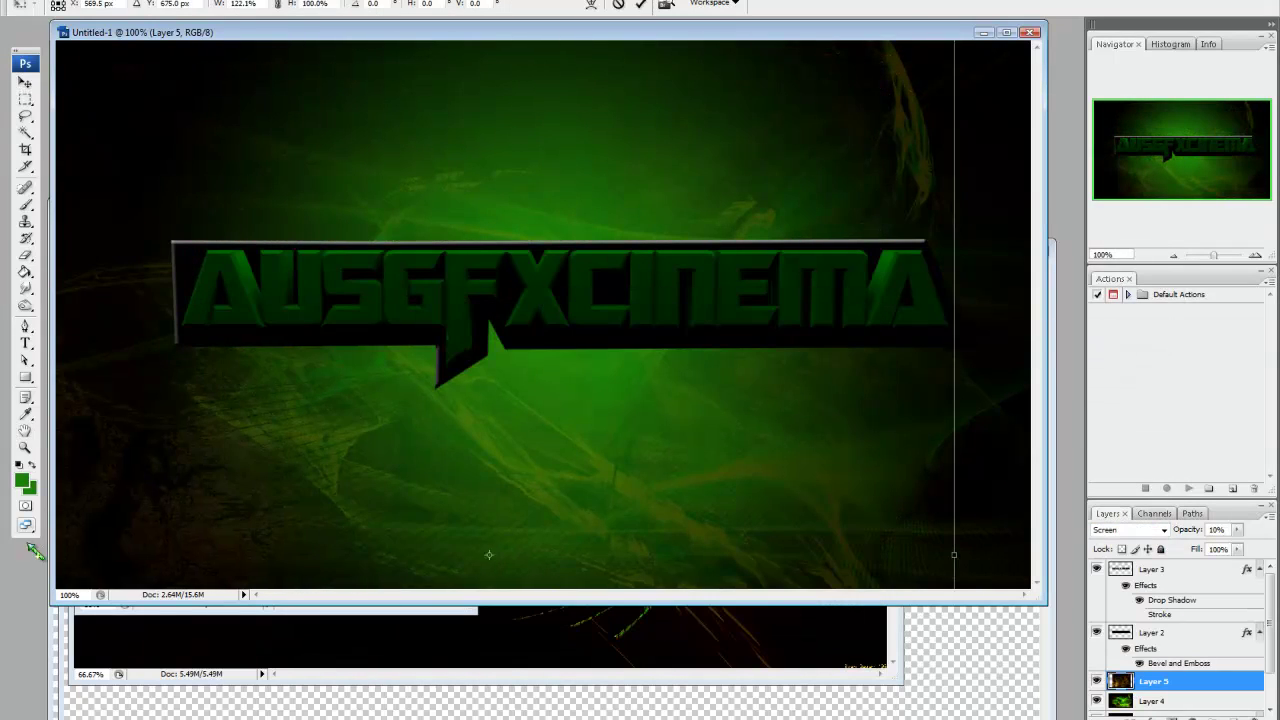
{"action": "left_click_drag", "start_coordinate": [1013, 553], "coordinate": [1030, 553]}
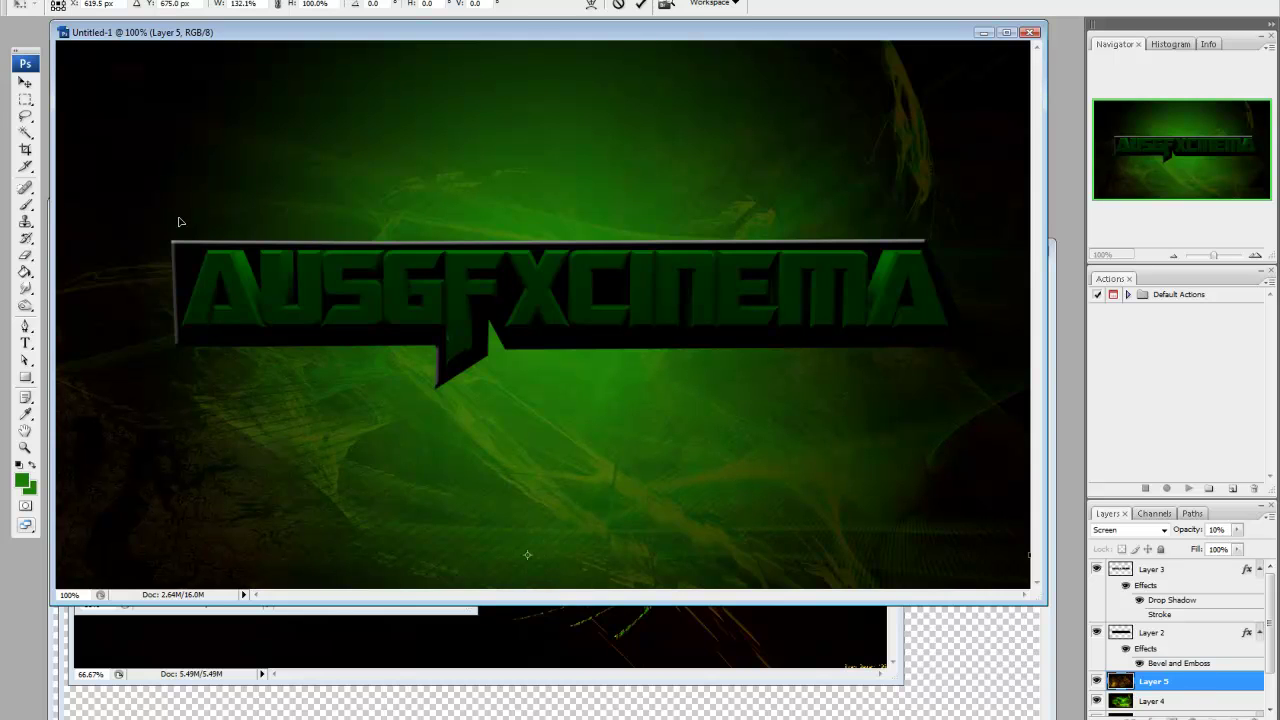
{"action": "key", "text": "v"}
{"action": "left_click", "coordinate": [651, 257]}
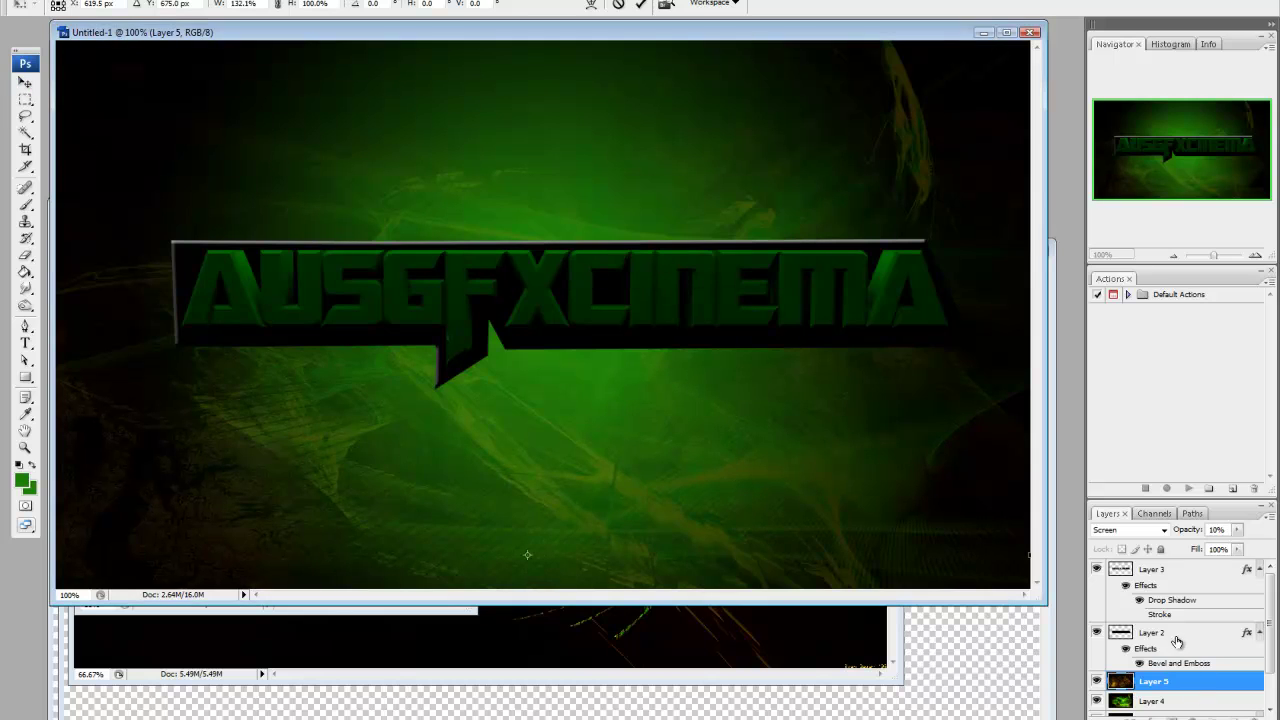
{"action": "right_click", "coordinate": [1196, 692]}
{"action": "left_click", "coordinate": [1110, 370]}
{"action": "left_click", "coordinate": [563, 258]}
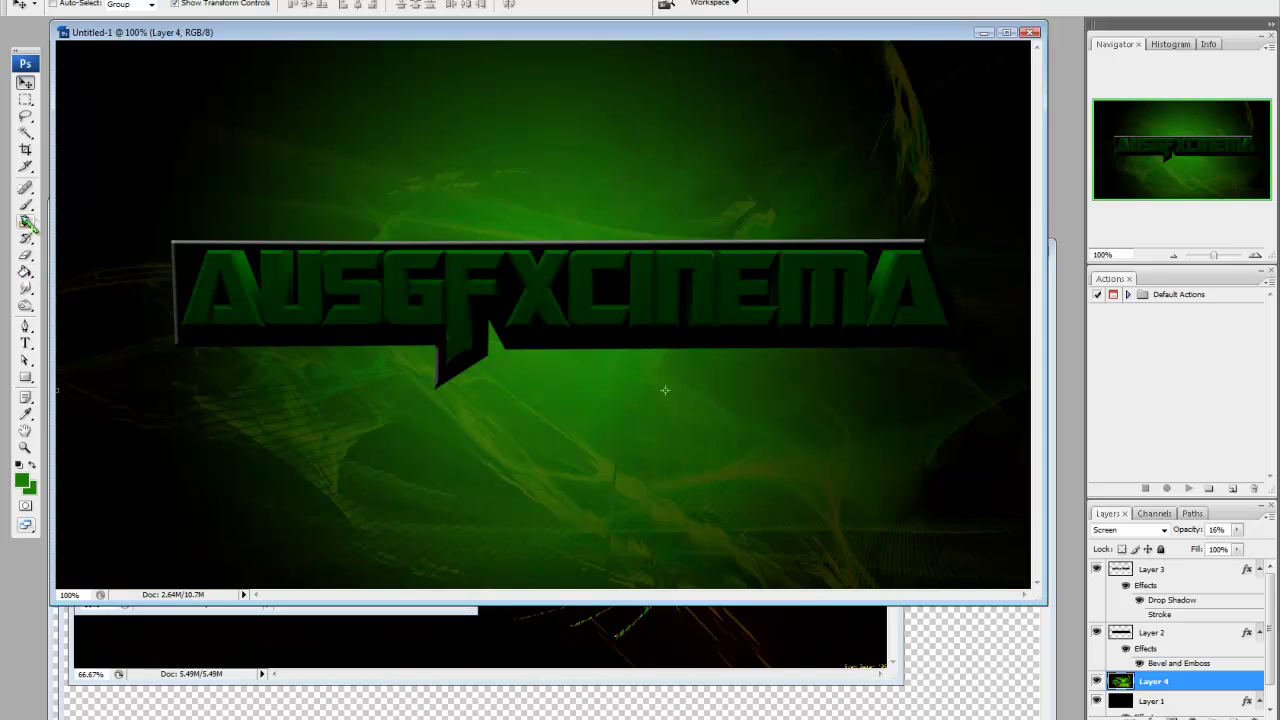
Paste sparks6.png into the banner as a new layer set to Screen blend mode
{"action": "key", "text": "ctrl+o"}
{"action": "double_click", "coordinate": [766, 300]}
{"action": "key", "text": "ctrl+v"}
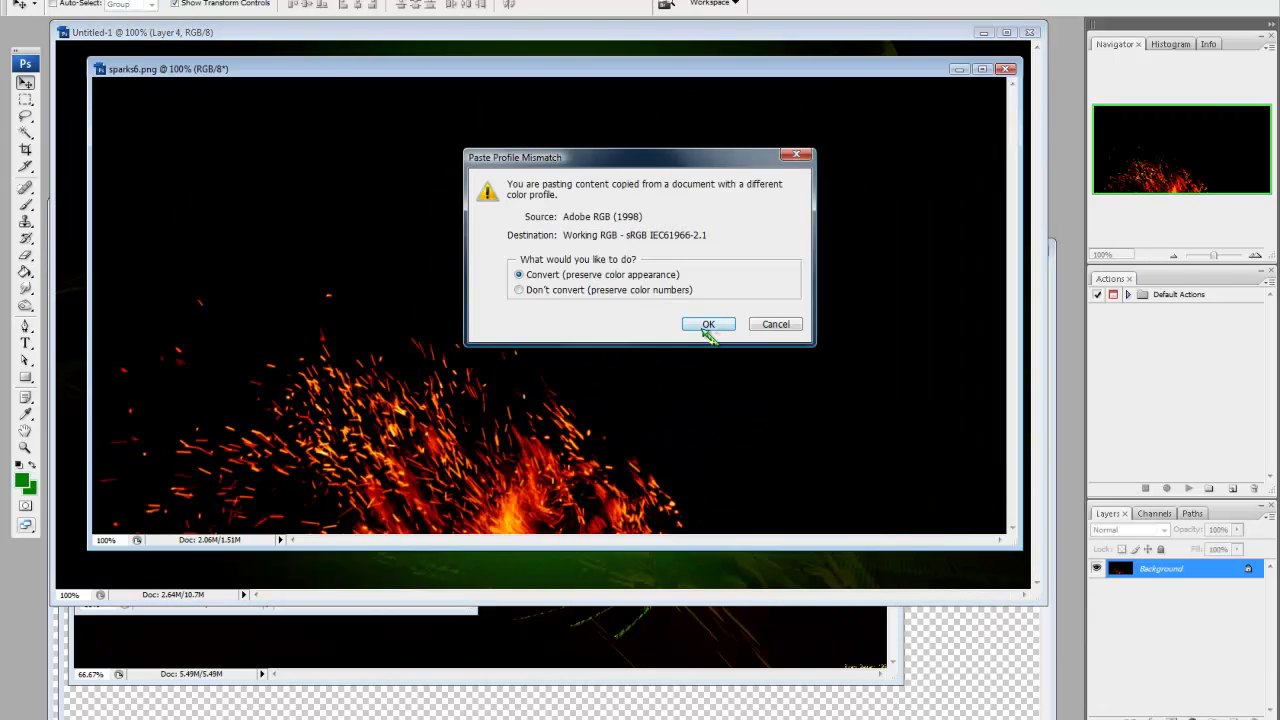
{"action": "left_click", "coordinate": [706, 324]}
{"action": "left_click", "coordinate": [1128, 529]}
{"action": "left_click", "coordinate": [1140, 289]}
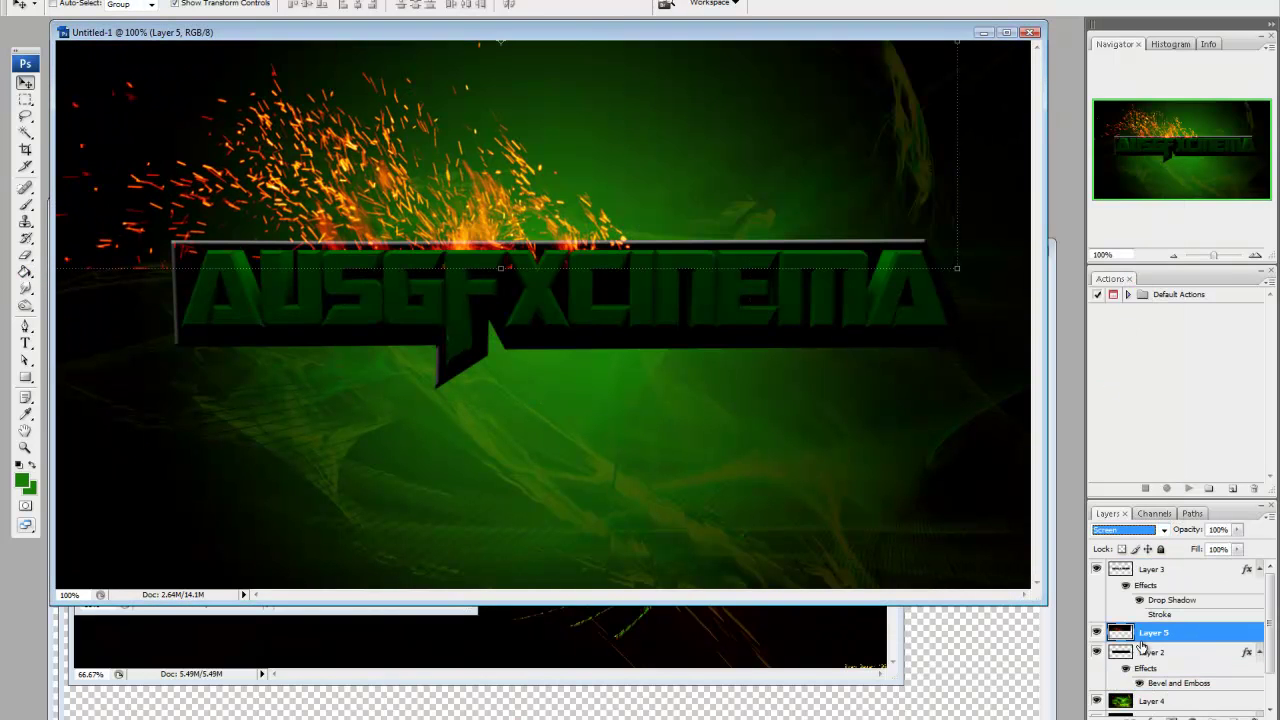
Tint the sparks green by unticking the R channel, then shift them right above the title
{"action": "right_click", "coordinate": [1141, 645]}
{"action": "left_click", "coordinate": [1043, 297]}
{"action": "left_click", "coordinate": [589, 520]}
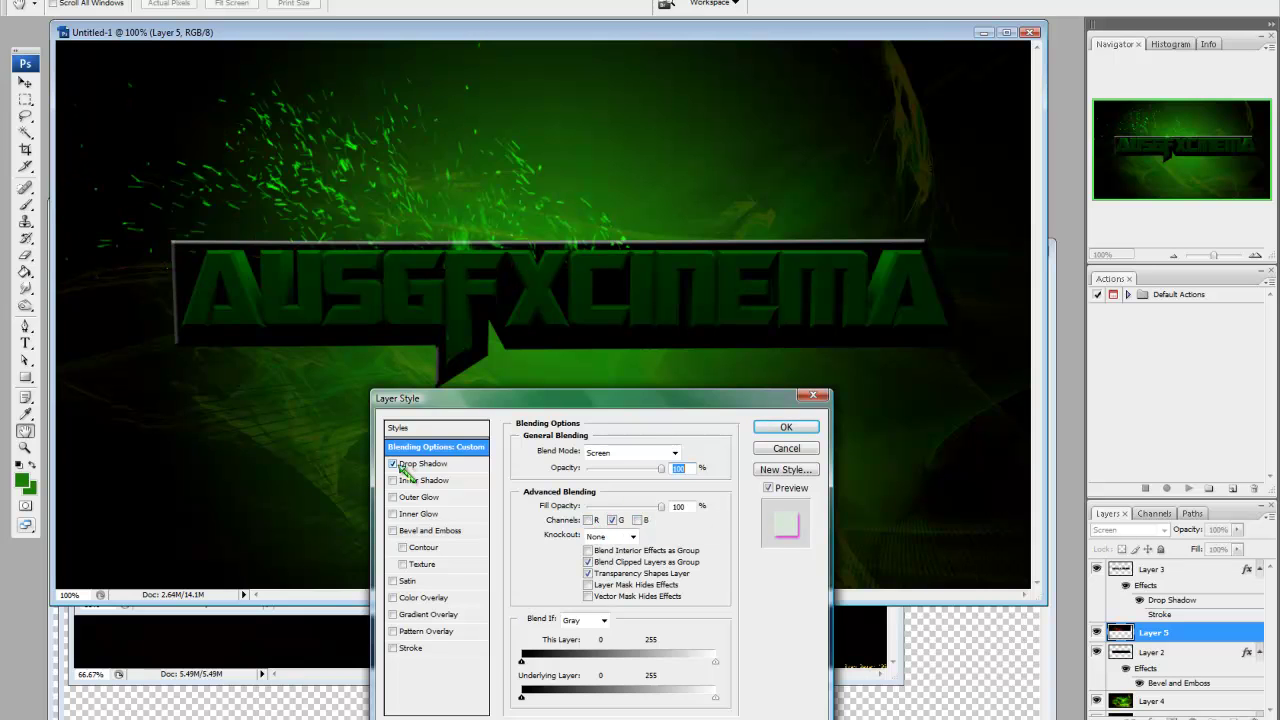
{"action": "left_click", "coordinate": [772, 429]}
{"action": "key", "text": "v"}
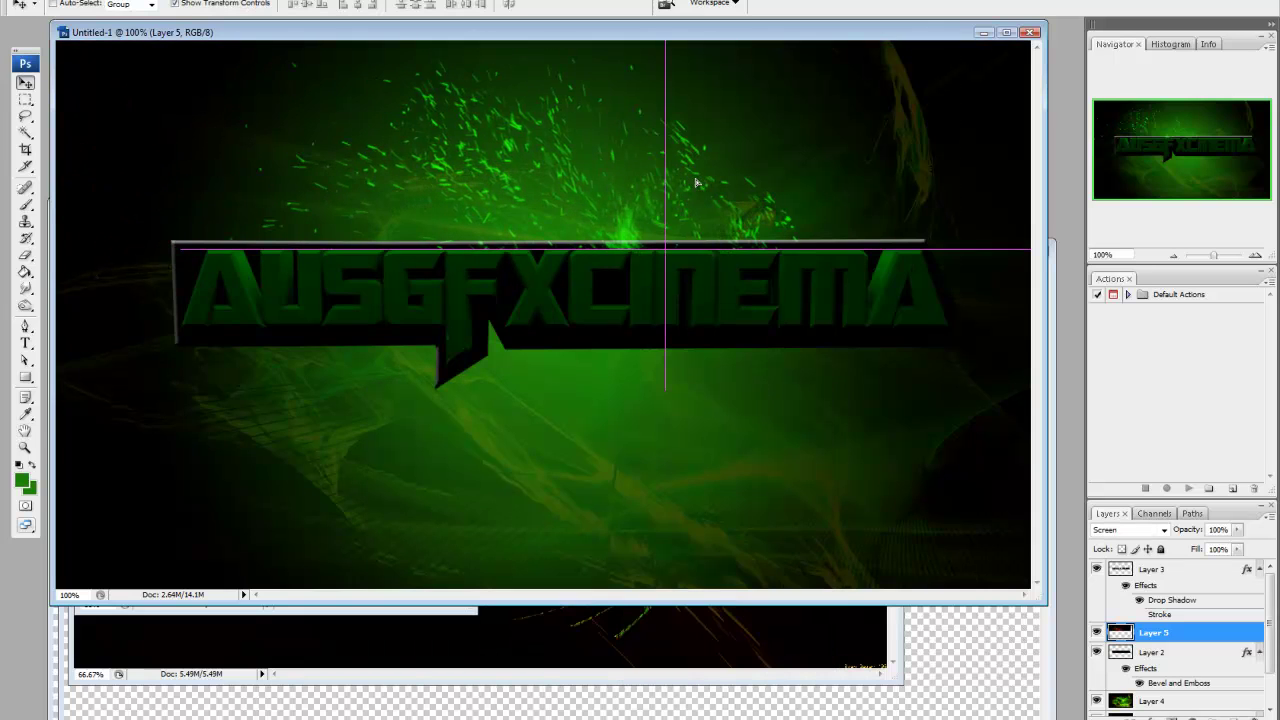
{"action": "left_click_drag", "start_coordinate": [530, 190], "coordinate": [830, 190]}
Bring the GREEN EDIT.png graffiti logo from its folder into the banner document
{"action": "key", "text": "alt+bracketleft"}
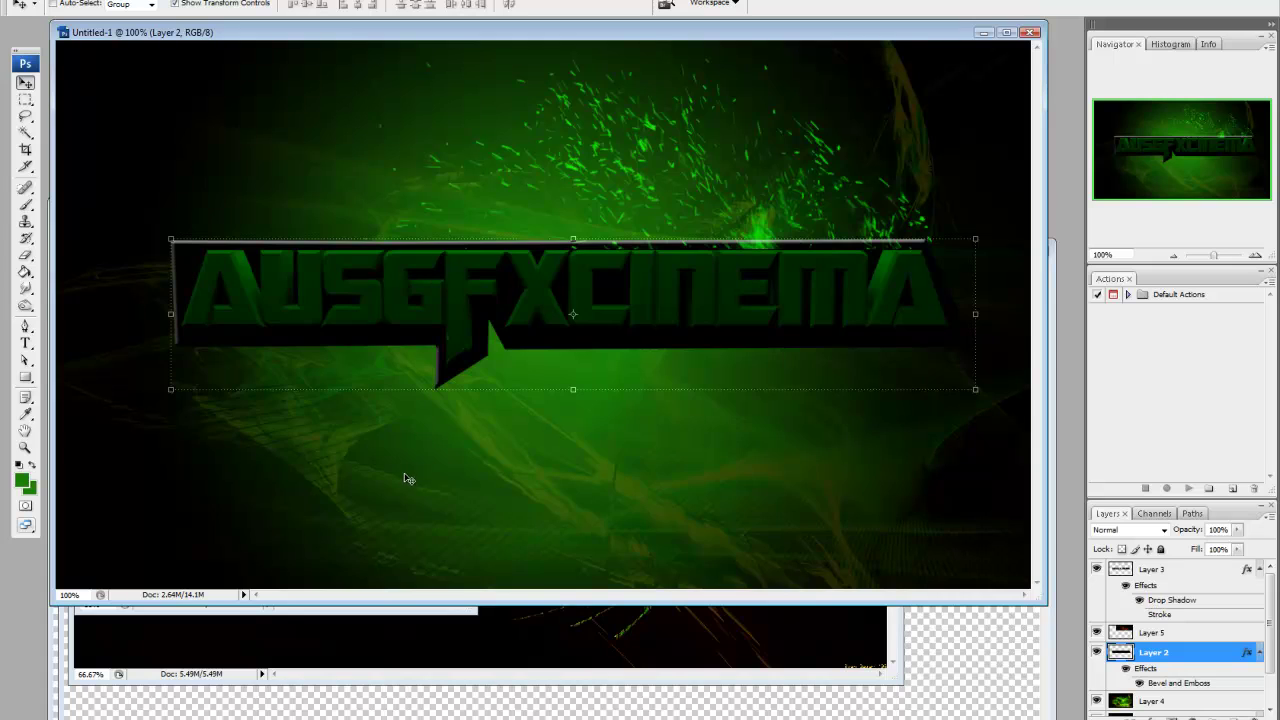
{"action": "key", "text": "alt+Tab"}
{"action": "scroll", "coordinate": [520, 470], "scroll_direction": "down", "scroll_amount": 5}
{"action": "scroll", "coordinate": [630, 592], "scroll_direction": "down", "scroll_amount": 5}
{"action": "scroll", "coordinate": [630, 590], "scroll_direction": "down", "scroll_amount": 3}
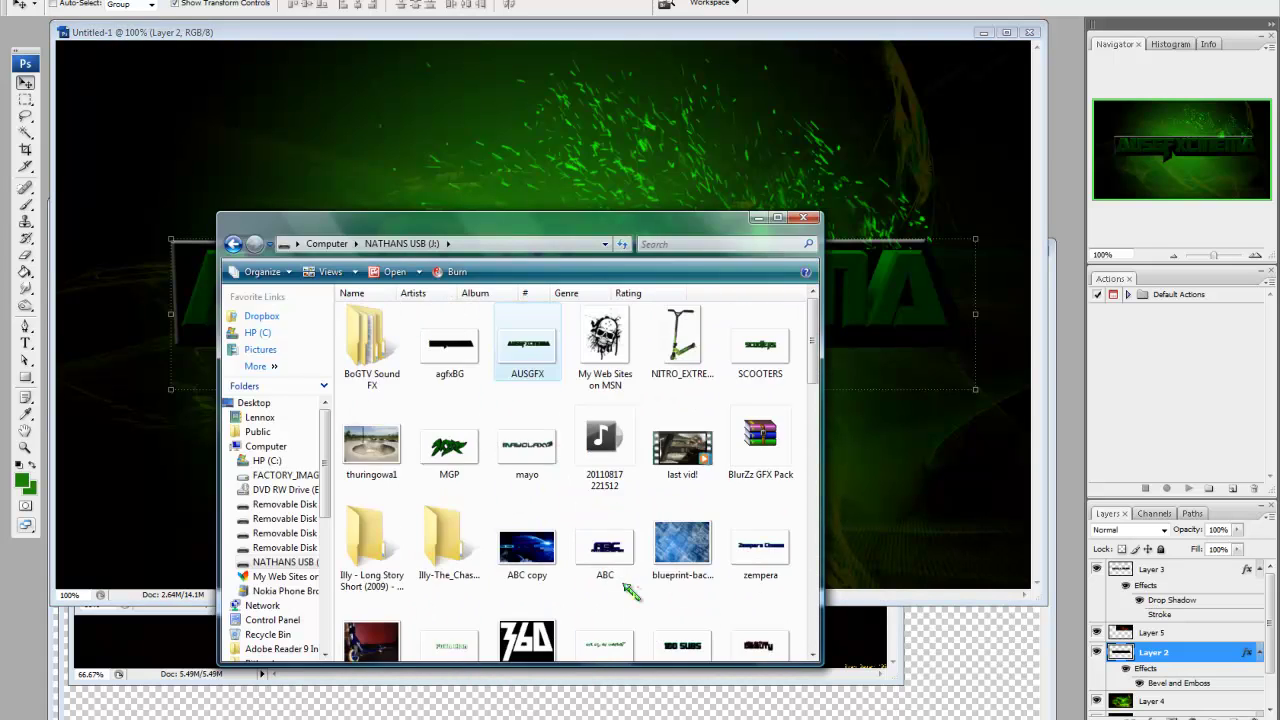
{"action": "scroll", "coordinate": [628, 575], "scroll_direction": "up", "scroll_amount": 3}
{"action": "double_click", "coordinate": [449, 405]}
{"action": "scroll", "coordinate": [512, 462], "scroll_direction": "down", "scroll_amount": 3}
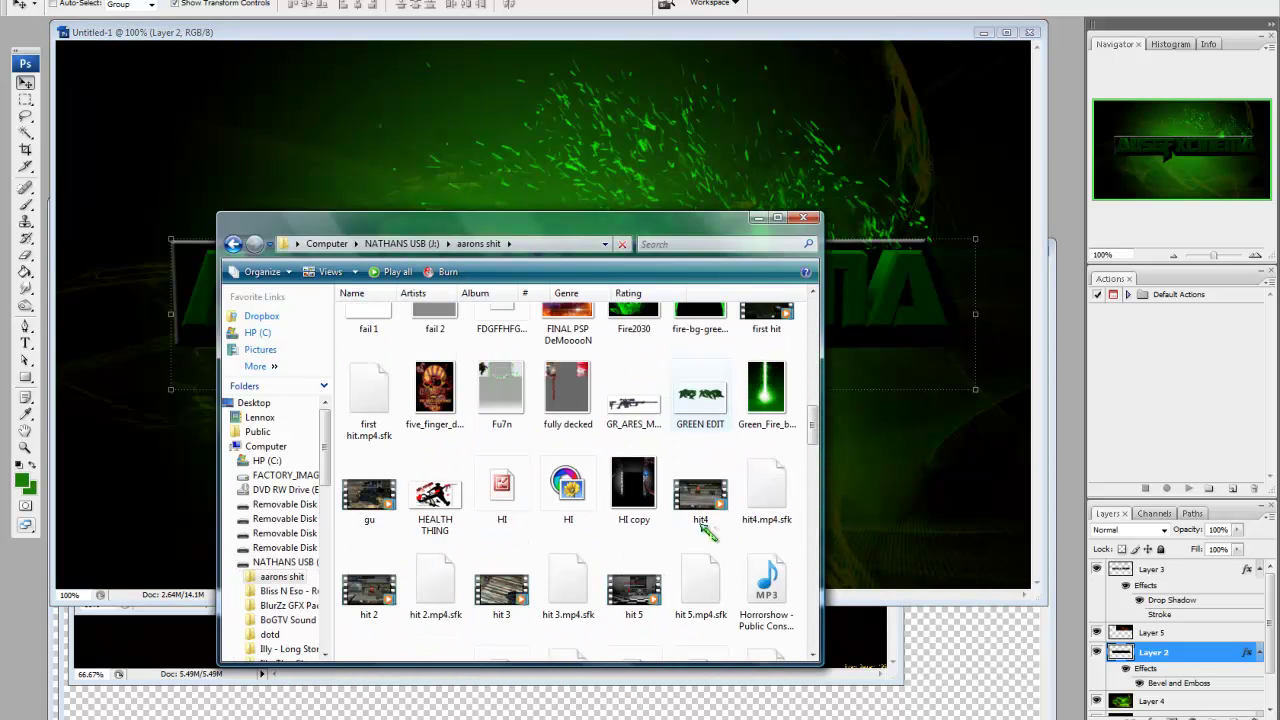
{"action": "left_click_drag", "start_coordinate": [690, 235], "coordinate": [371, 168]}
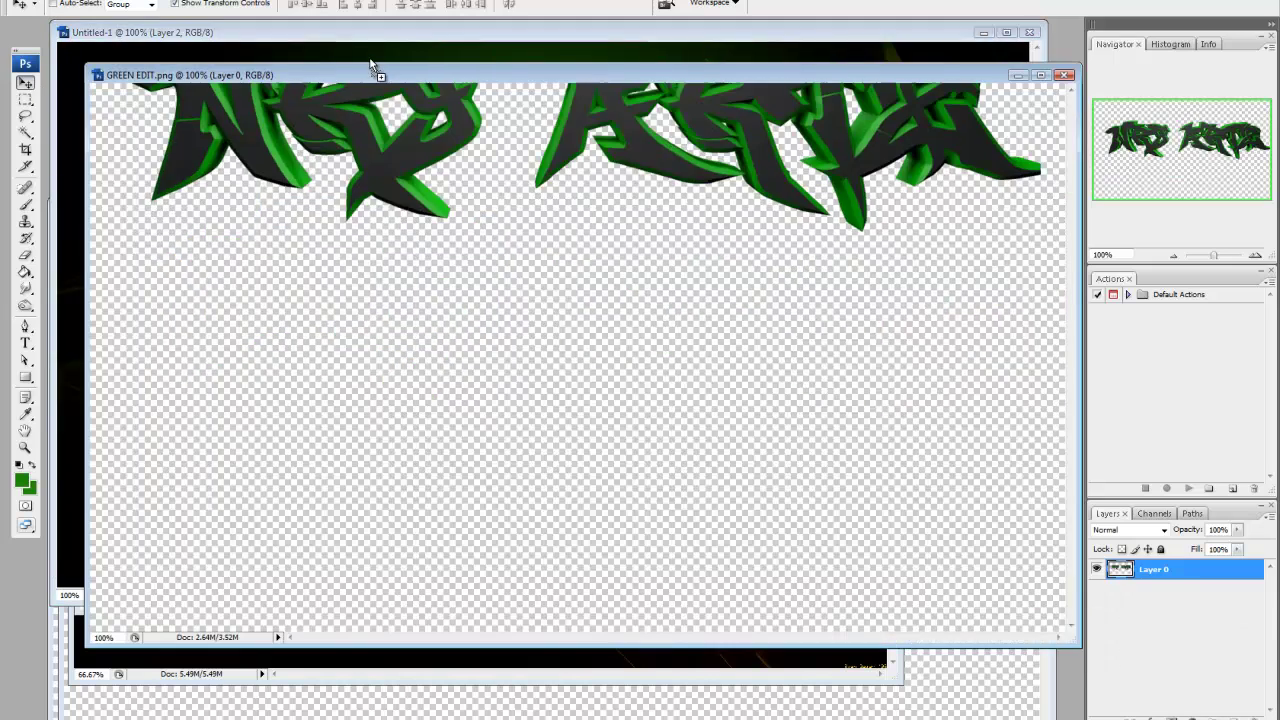
{"action": "left_click_drag", "start_coordinate": [400, 300], "coordinate": [560, 400]}
Shrink the logo, place it above the title's right end, and stack Layer 6 above Layer 5
{"action": "key", "text": "ctrl+t"}
{"action": "mouse_move", "coordinate": [171, 314]}
{"action": "left_mouse_down"}
{"action": "mouse_move", "coordinate": [840, 535]}
{"action": "mouse_move", "coordinate": [558, 341]}
{"action": "mouse_move", "coordinate": [915, 345]}
{"action": "left_mouse_up"}
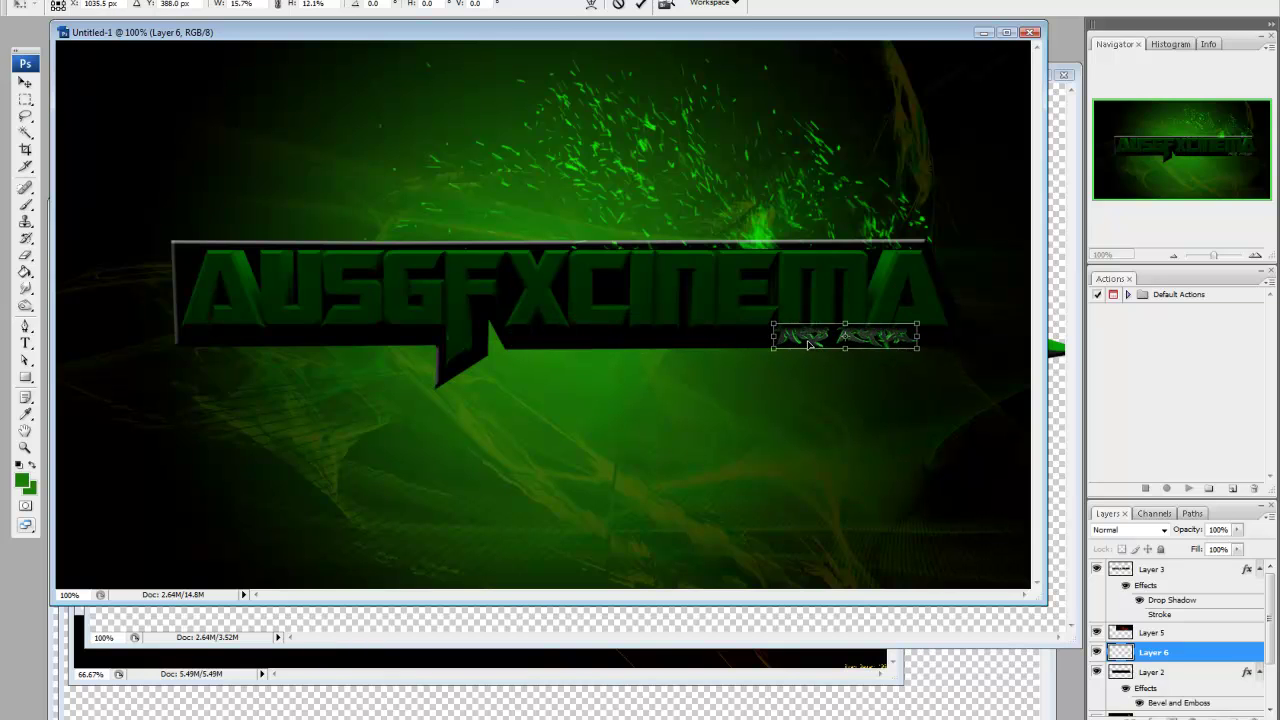
{"action": "left_click_drag", "start_coordinate": [810, 343], "coordinate": [701, 233]}
{"action": "left_click", "coordinate": [1150, 632]}
{"action": "key", "text": "Return"}
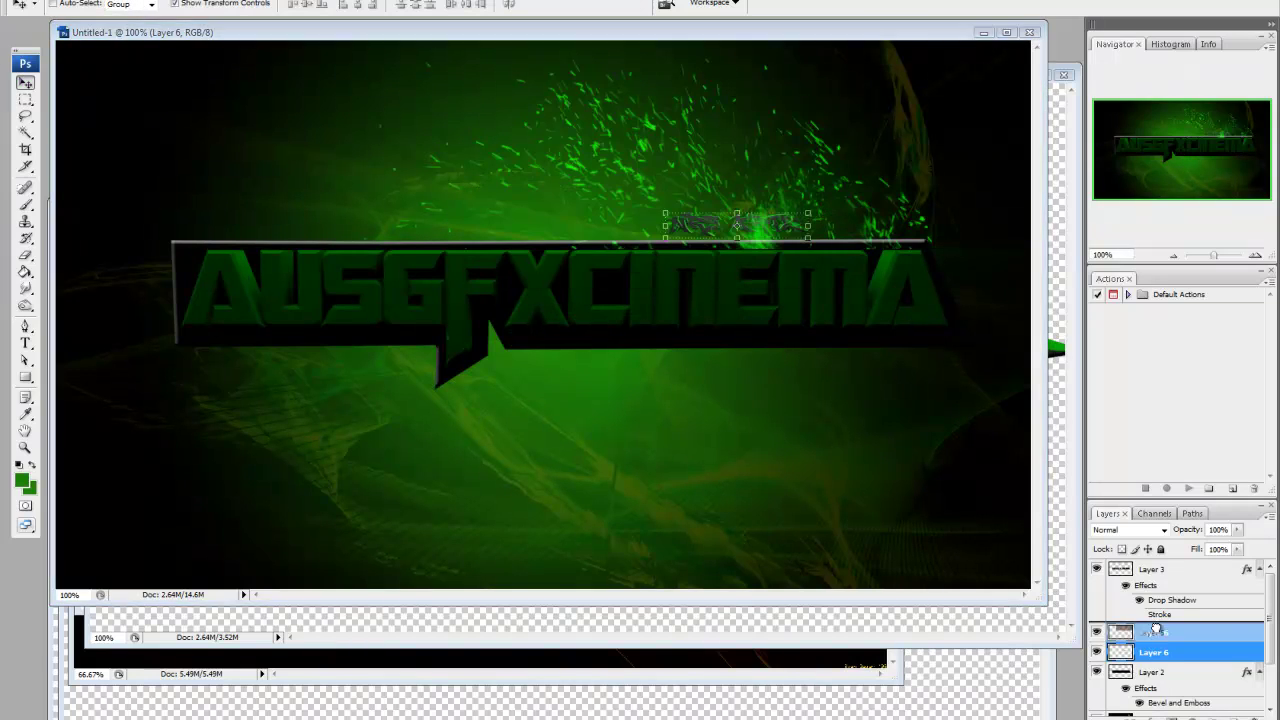
{"action": "left_click_drag", "start_coordinate": [1155, 630], "coordinate": [1155, 634]}
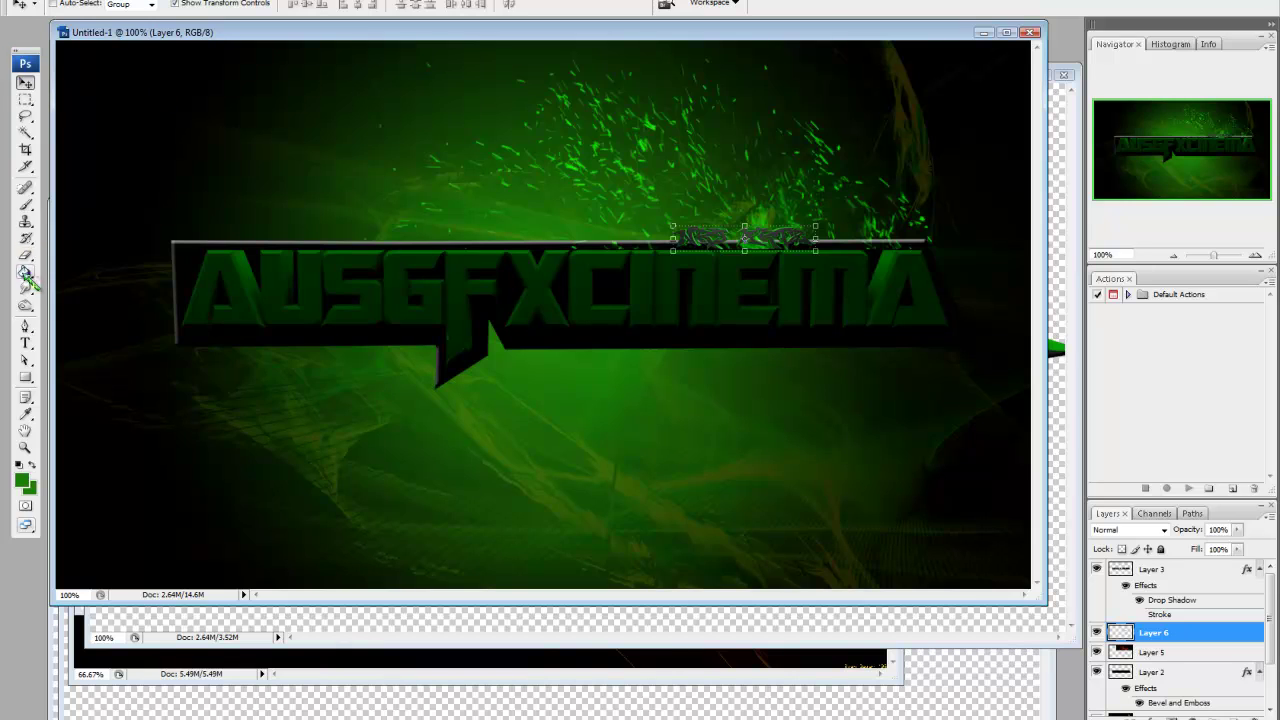
Undo a stray green Luminosity brush mark and select the layer below
{"action": "left_click", "coordinate": [1152, 569]}
{"action": "key", "text": "shift+alt+y"}
{"action": "key", "text": "ctrl+z"}
{"action": "key", "text": "alt+bracketleft"}
{"action": "key", "text": "alt+bracketleft"}
{"action": "key", "text": "alt+bracketleft"}
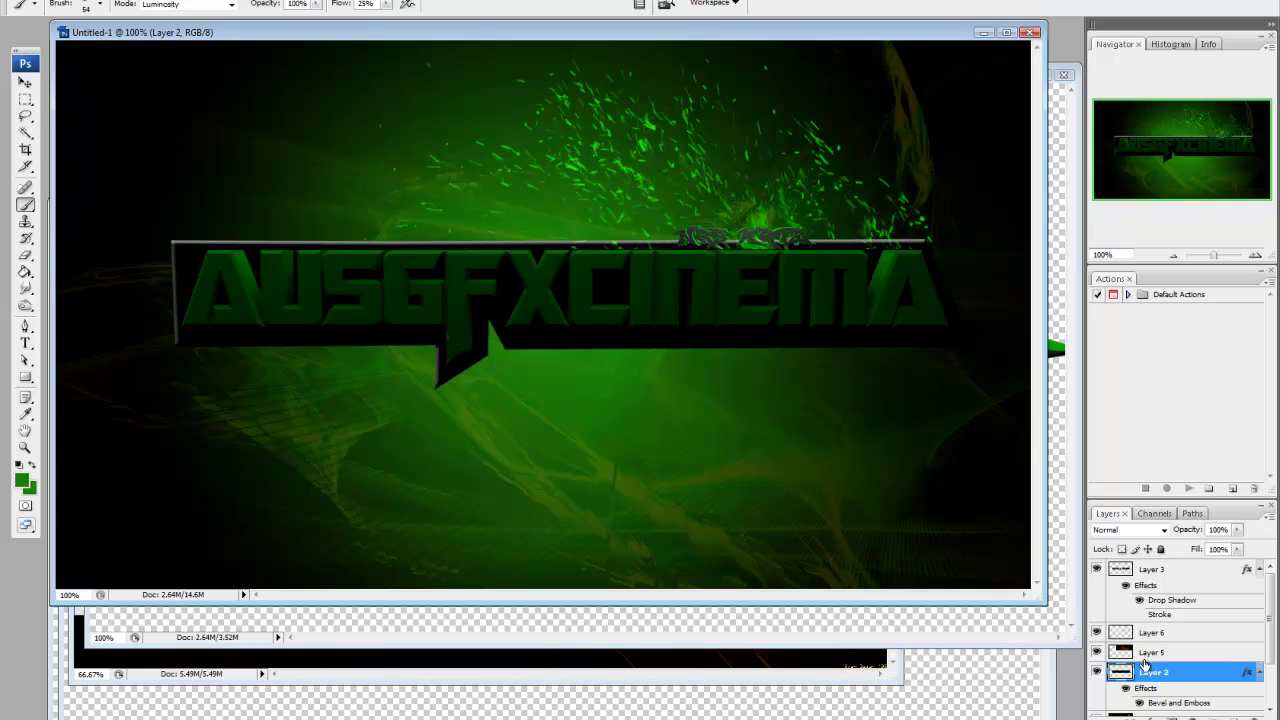
Undo the light brush streak and create a new empty layer below the title
{"action": "scroll", "coordinate": [1146, 665], "scroll_direction": "down", "scroll_amount": 1}
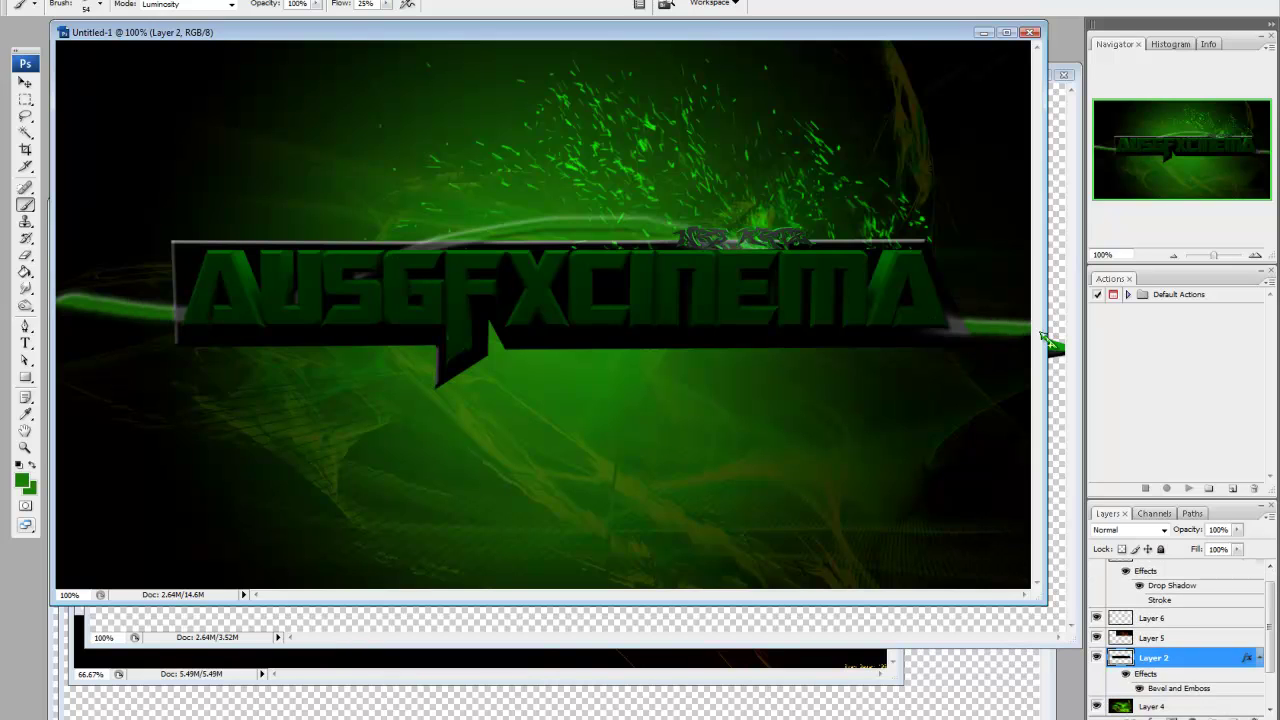
{"action": "key", "text": "ctrl+z"}
{"action": "key", "text": "alt+bracketleft"}
{"action": "key", "text": "shift+ctrl+alt+n"}
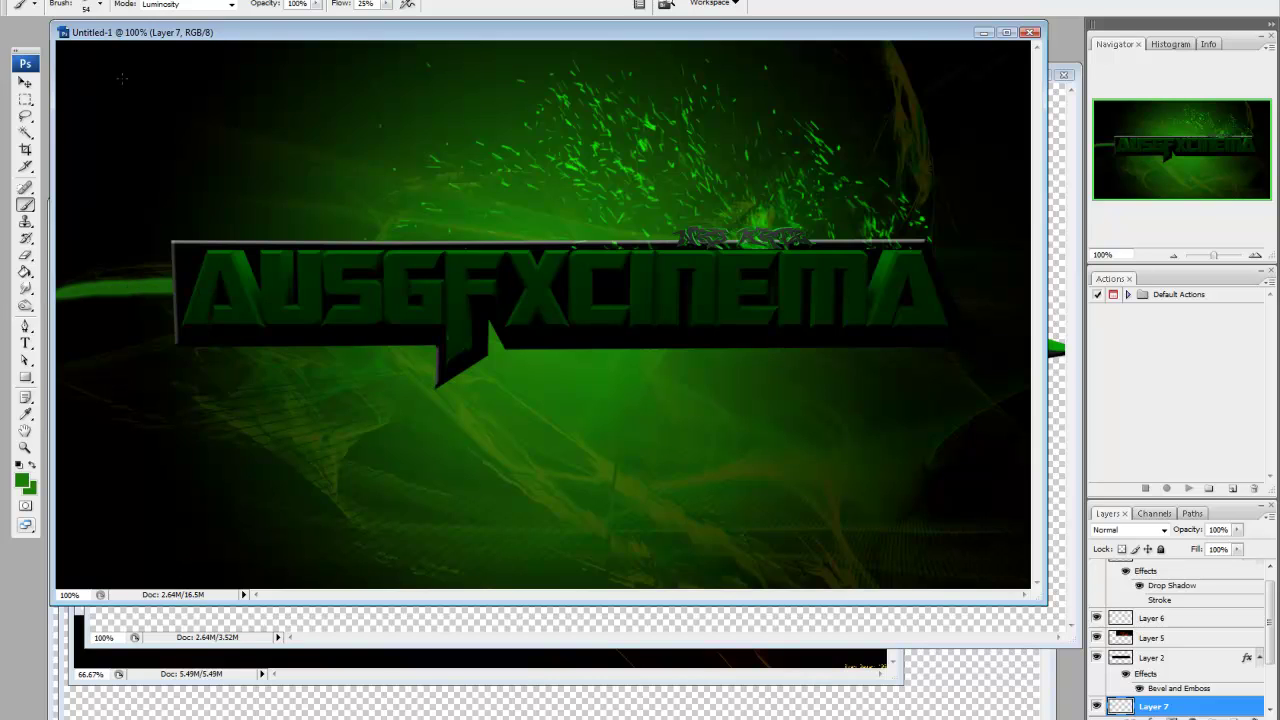
Paint green bands out to the banner edges, then drips with a 9 px brush
{"action": "left_click_drag", "start_coordinate": [121, 78], "coordinate": [470, 210]}
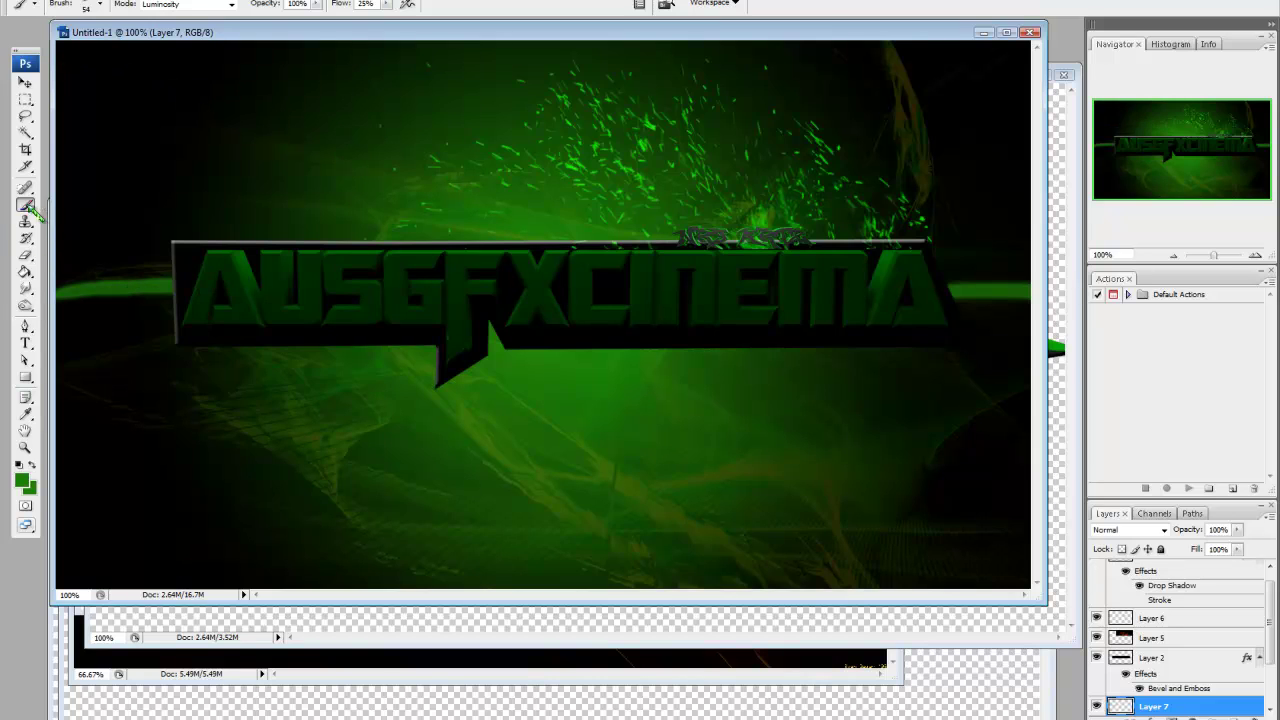
{"action": "left_click", "coordinate": [100, 5]}
{"action": "left_click", "coordinate": [73, 316]}
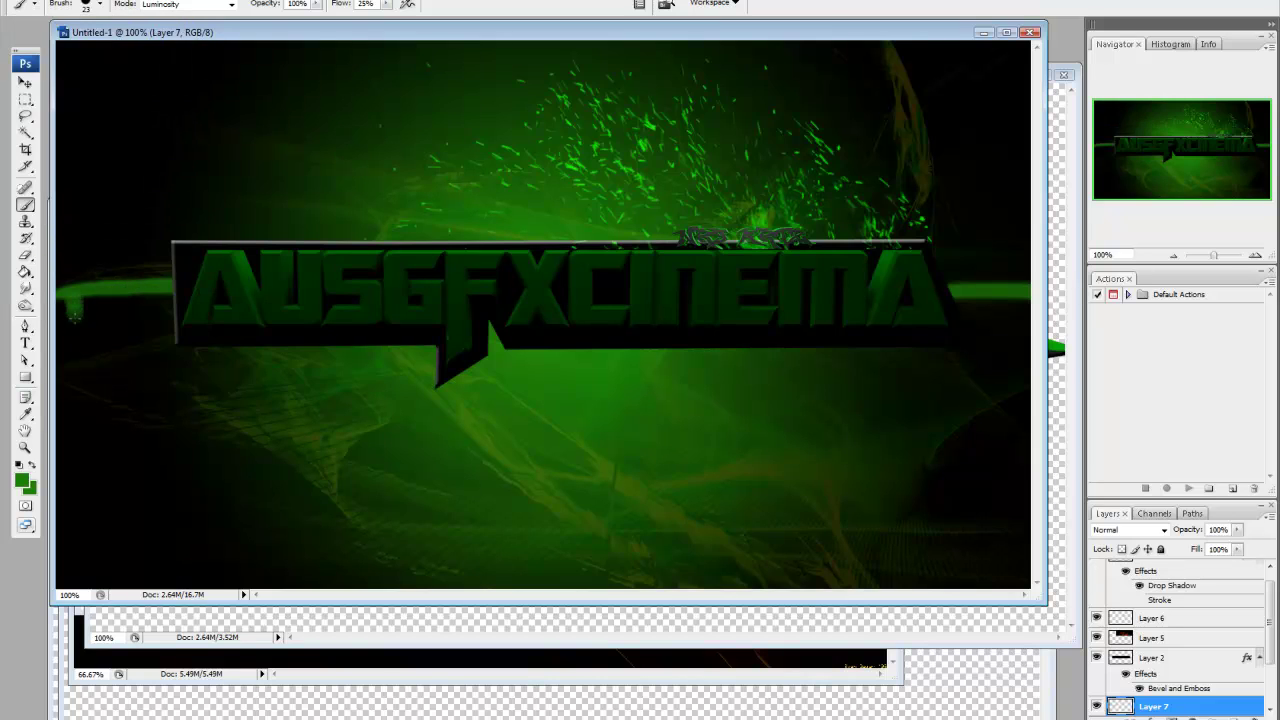
{"action": "key", "text": "ctrl+z"}
{"action": "left_click", "coordinate": [100, 5]}
{"action": "left_click", "coordinate": [137, 177]}
{"action": "left_click", "coordinate": [84, 322]}
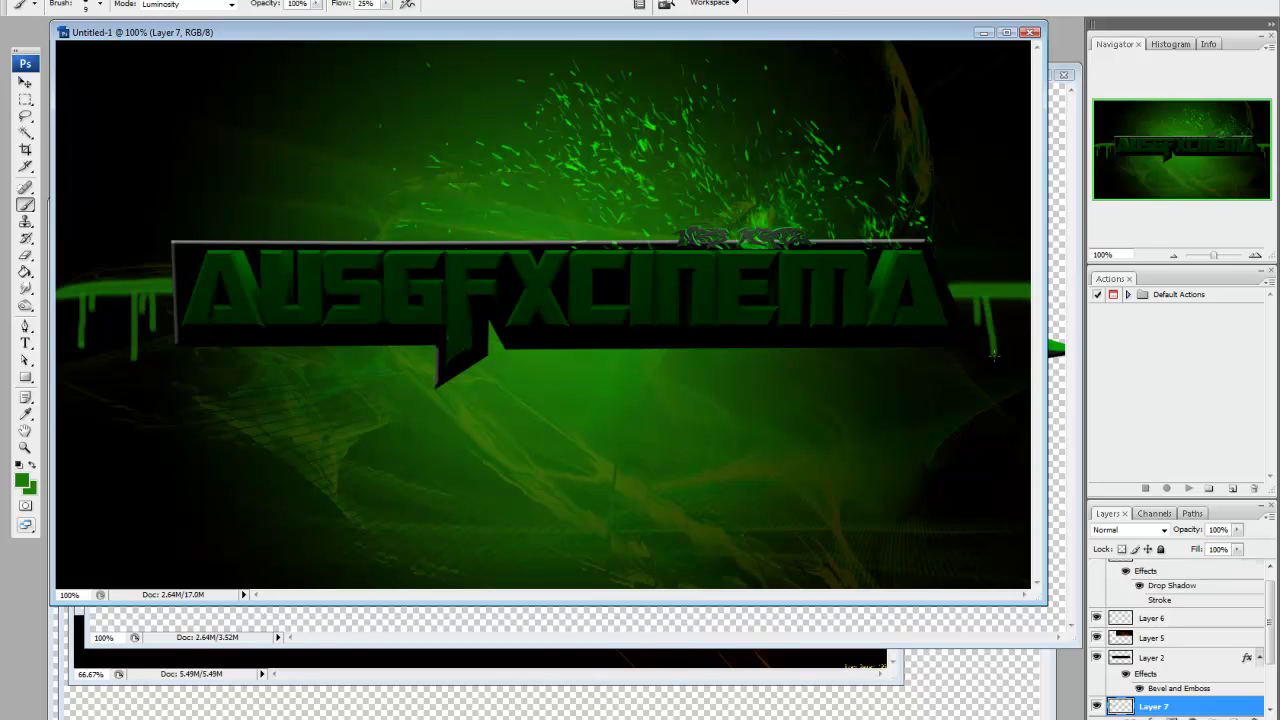
{"action": "left_click", "coordinate": [1158, 600]}
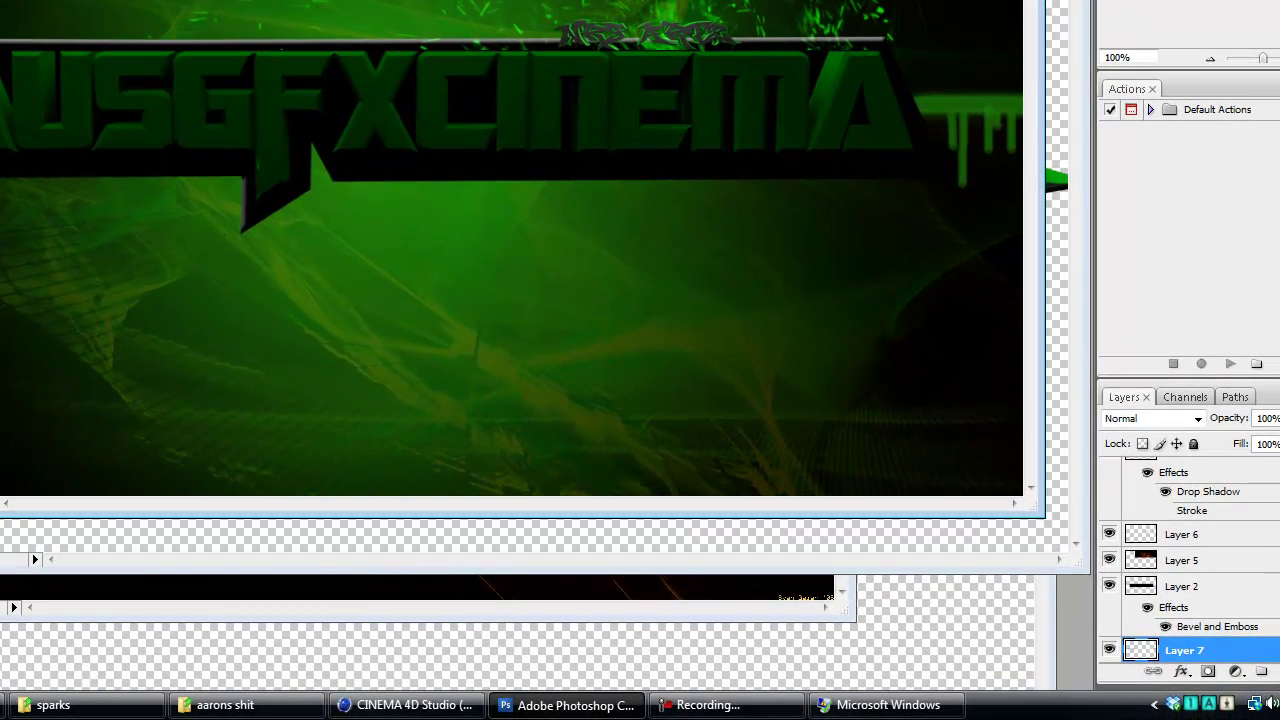
Save the banner as the PNG file 'AusGFXCinema' with default PNG options
{"action": "key", "text": "ctrl+shift+s"}
{"action": "left_click", "coordinate": [665, 445]}
{"action": "left_click", "coordinate": [640, 650]}
{"action": "left_click", "coordinate": [628, 420]}
{"action": "key", "text": "BackSpace"}
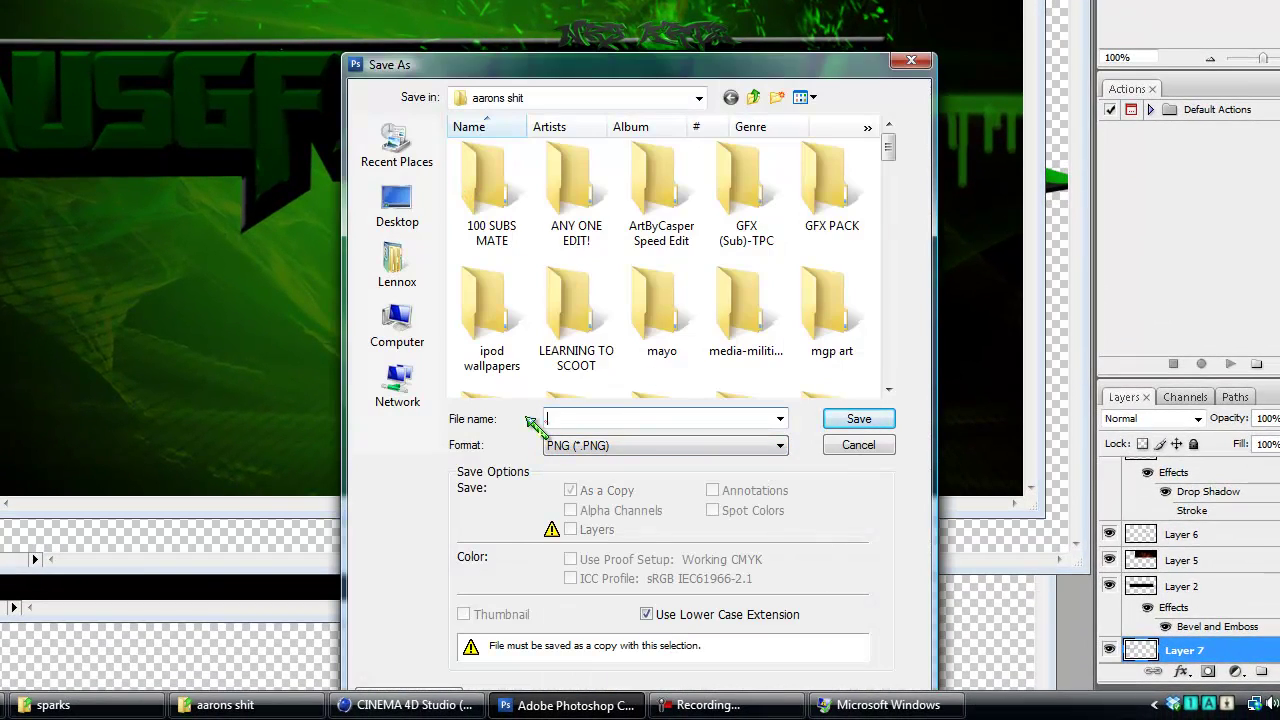
{"action": "type", "text": "AusGFX"}
{"action": "type", "text": "Cinema"}
{"action": "left_click", "coordinate": [856, 419]}
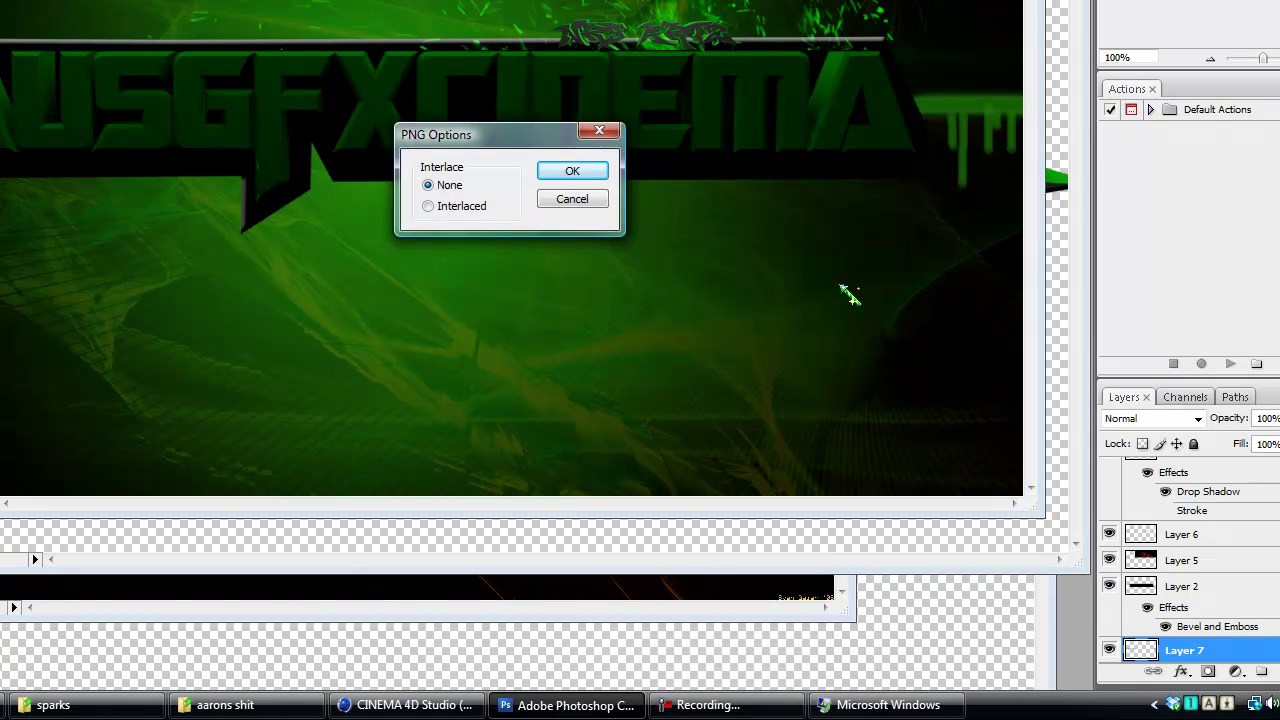
{"action": "left_click", "coordinate": [569, 168]}
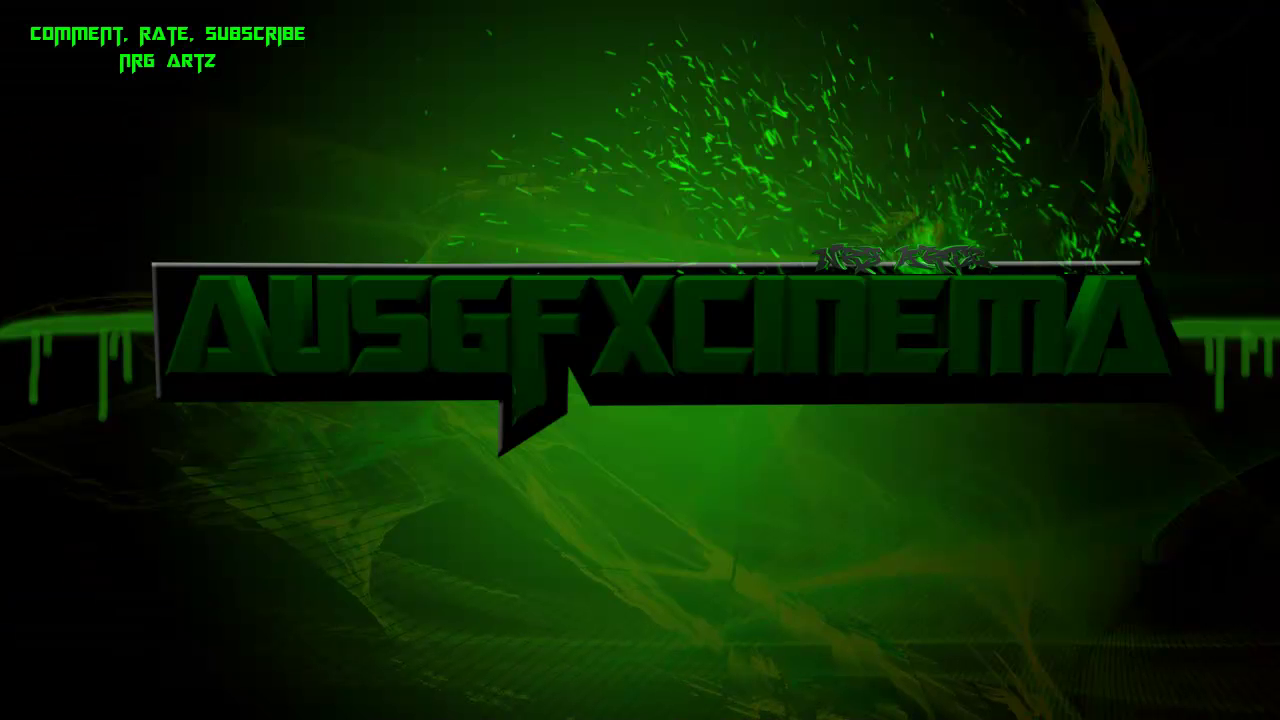